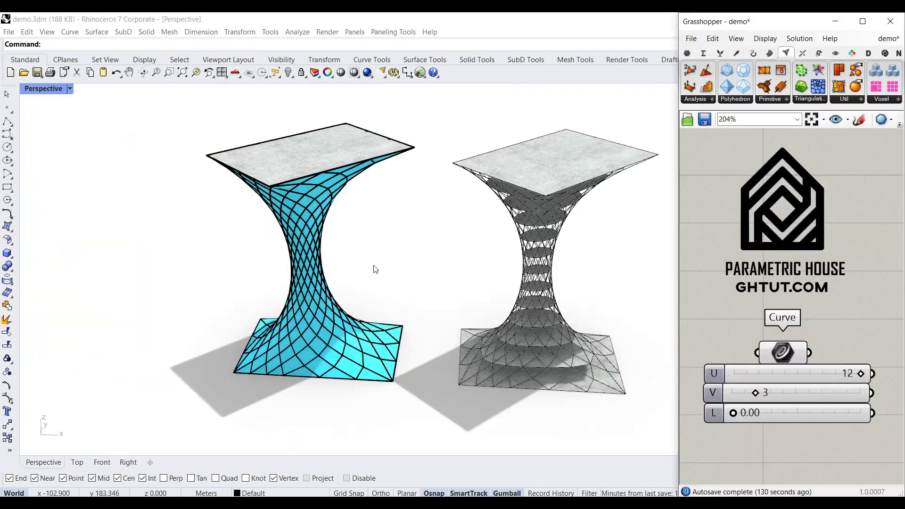
Select the rectangular tabletop outline of the blue table and shift it horizontally to reshape the table's column
{"action": "mouse_move", "coordinate": [374, 267]}
{"action": "right_mouse_down"}
{"action": "mouse_move", "coordinate": [553, 278]}
{"action": "mouse_move", "coordinate": [362, 258]}
{"action": "right_mouse_up"}
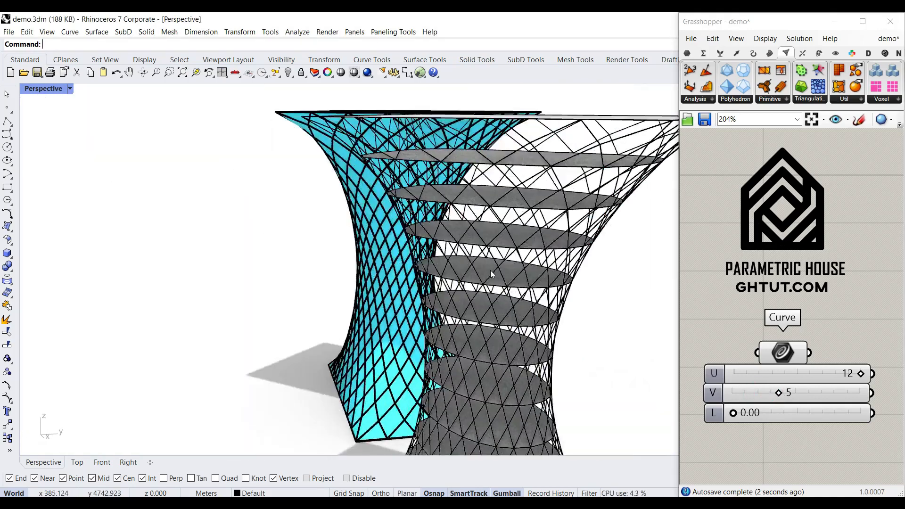
{"action": "right_click_drag", "start_coordinate": [330, 264], "coordinate": [424, 273]}
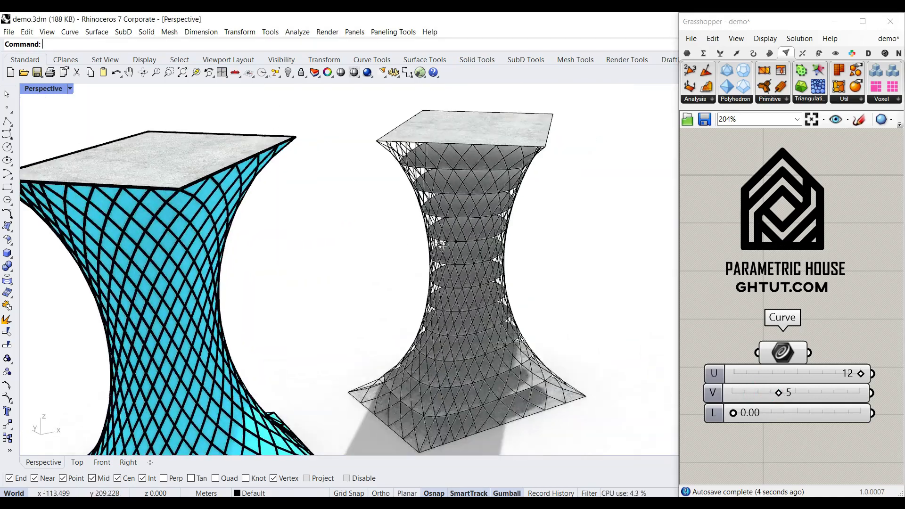
{"action": "left_click", "coordinate": [171, 131]}
{"action": "right_click", "coordinate": [506, 493]}
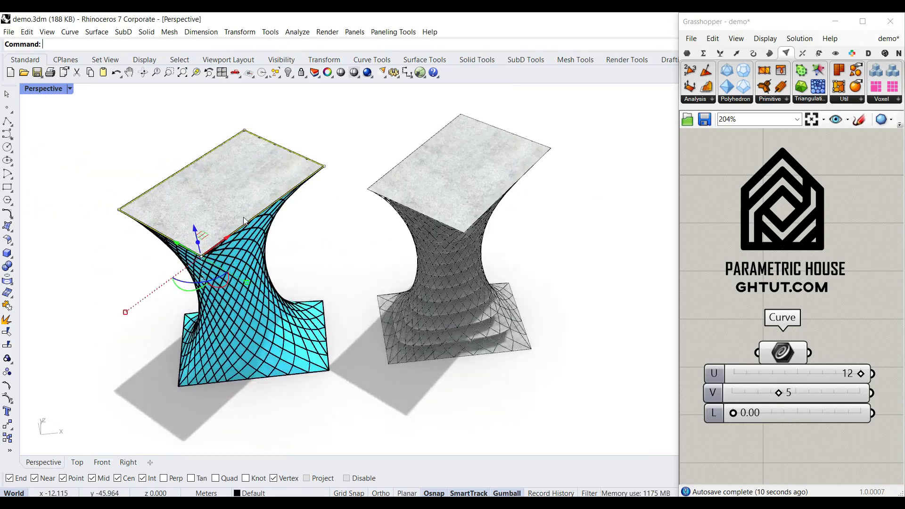
{"action": "right_click_drag", "start_coordinate": [241, 282], "coordinate": [363, 267]}
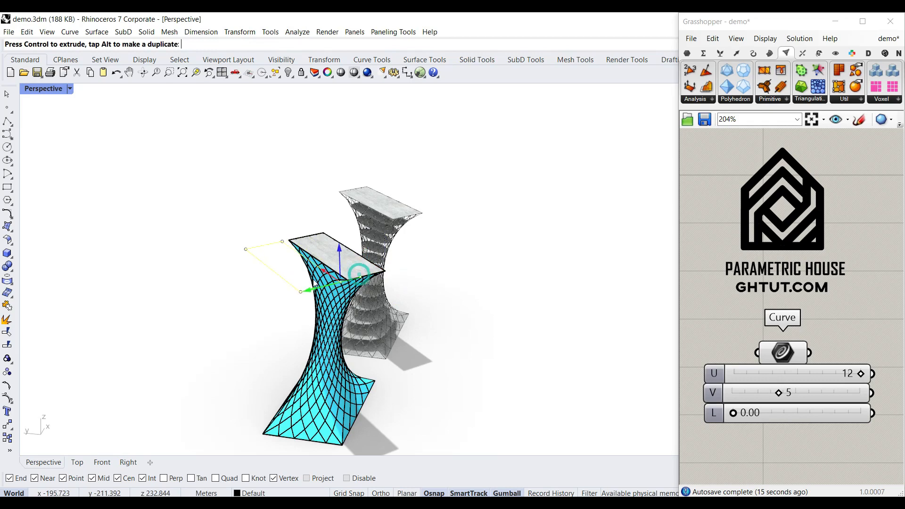
{"action": "right_click_drag", "start_coordinate": [314, 285], "coordinate": [276, 242]}
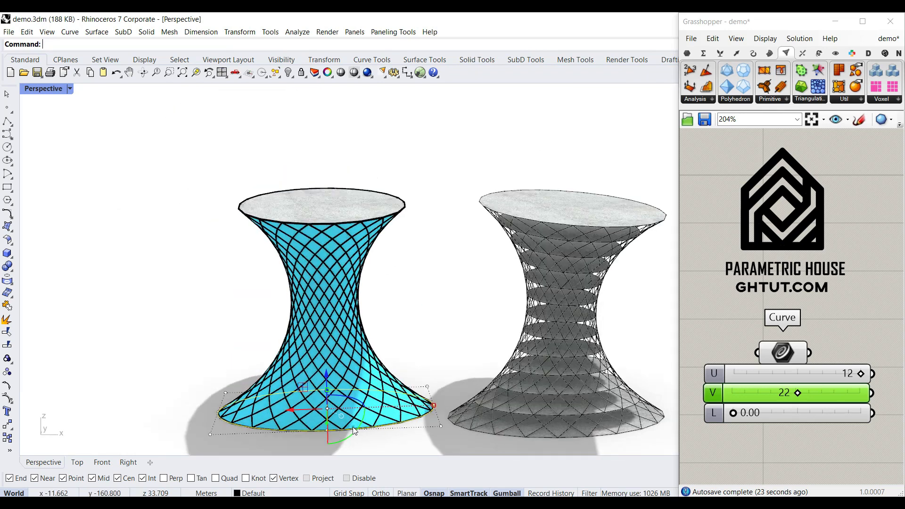
Rescale the base and top curves of the rounded blue table to vary the column's form
{"action": "left_click_drag", "start_coordinate": [431, 405], "coordinate": [391, 410]}
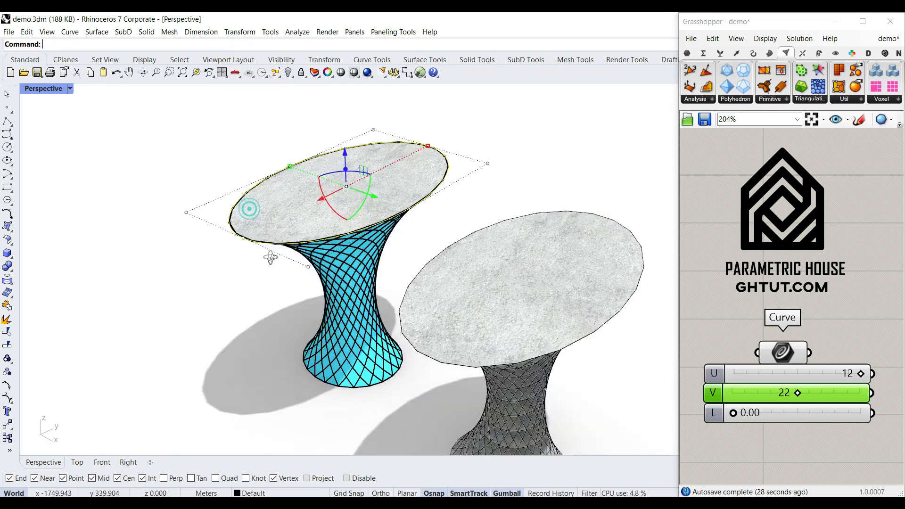
{"action": "left_click_drag", "start_coordinate": [246, 206], "coordinate": [217, 269]}
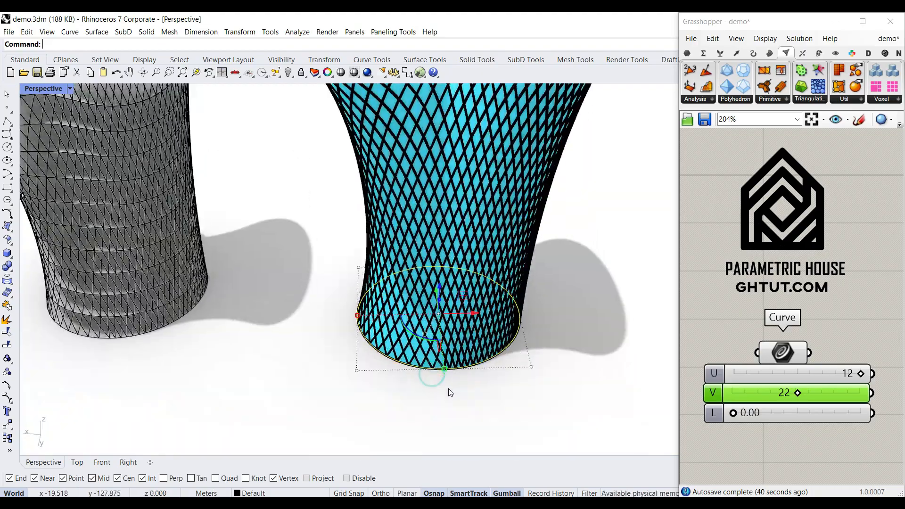
{"action": "left_click_drag", "start_coordinate": [359, 315], "coordinate": [266, 318]}
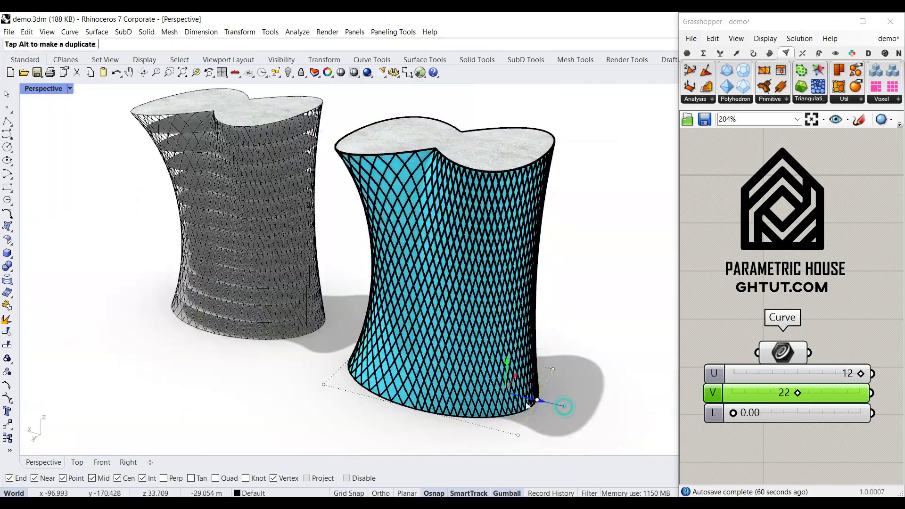
{"action": "left_click", "coordinate": [608, 344]}
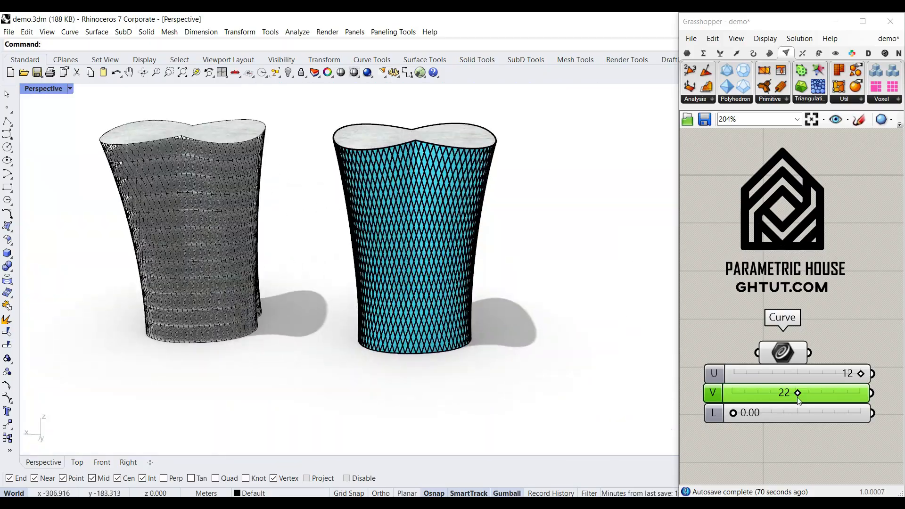
Lower the V count of the table's grid to 6 and readjust it to 3
{"action": "left_click", "coordinate": [780, 396]}
{"action": "left_click_drag", "start_coordinate": [780, 396], "coordinate": [748, 392]}
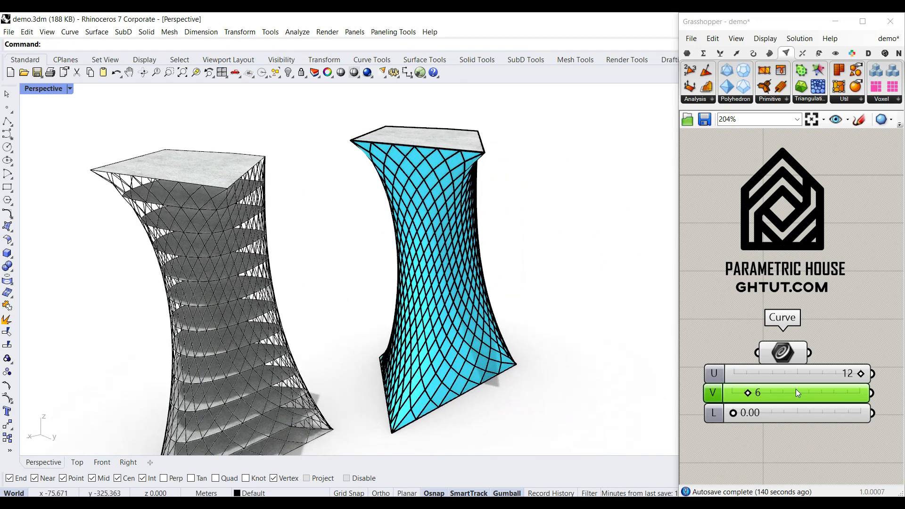
{"action": "left_click_drag", "start_coordinate": [748, 392], "coordinate": [776, 394]}
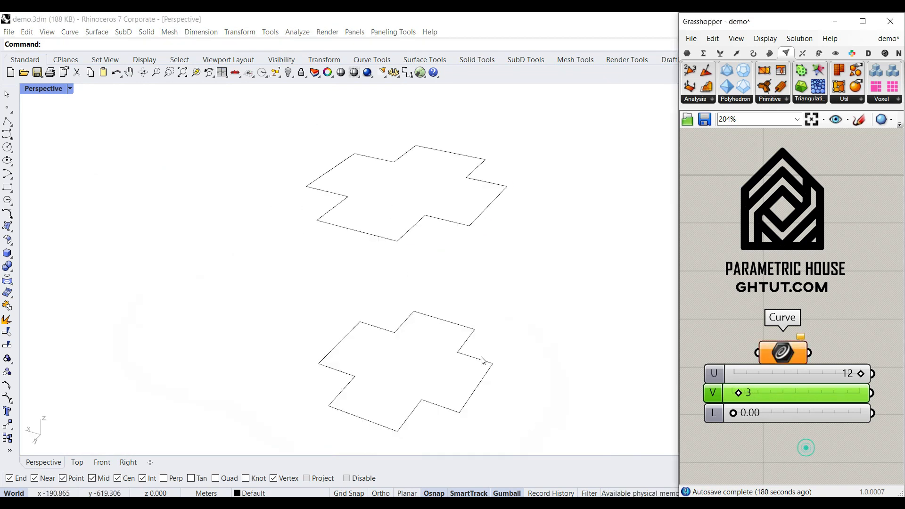
Assign the lower and upper cross-shaped outlines to the Curve parameter as multiple curves
{"action": "right_click_drag", "start_coordinate": [481, 360], "coordinate": [299, 276]}
{"action": "right_click", "coordinate": [782, 353]}
{"action": "left_click", "coordinate": [798, 422]}
{"action": "left_click_drag", "start_coordinate": [434, 352], "coordinate": [354, 365]}
{"action": "left_click", "coordinate": [358, 175]}
{"action": "key", "text": "Return"}
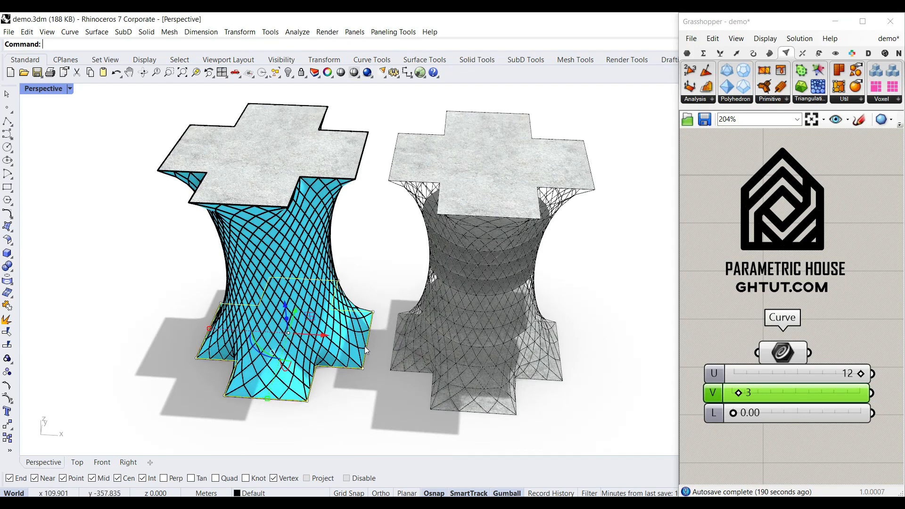
{"action": "right_click_drag", "start_coordinate": [364, 369], "coordinate": [340, 345]}
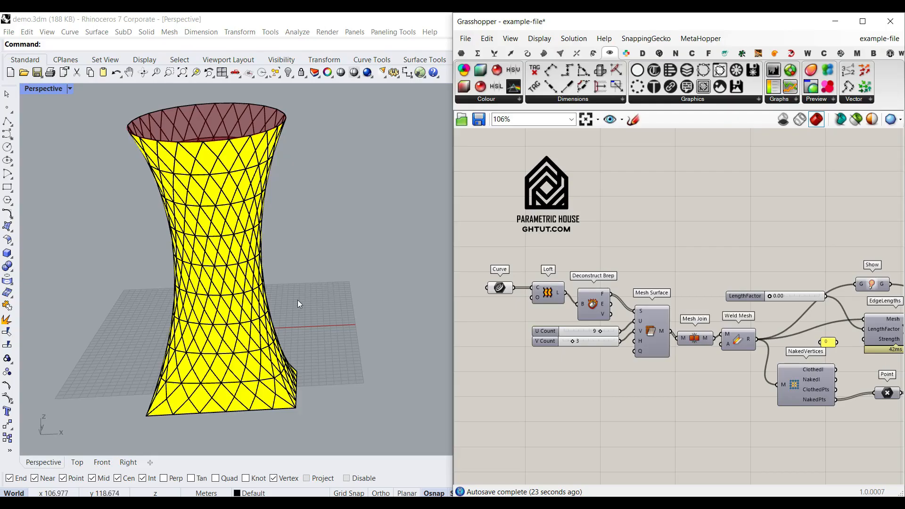
{"action": "right_click_drag", "start_coordinate": [299, 303], "coordinate": [226, 348]}
{"action": "scroll", "coordinate": [260, 363], "scroll_direction": "down", "scroll_amount": 3}
{"action": "right_click", "coordinate": [499, 287]}
{"action": "left_click", "coordinate": [516, 306]}
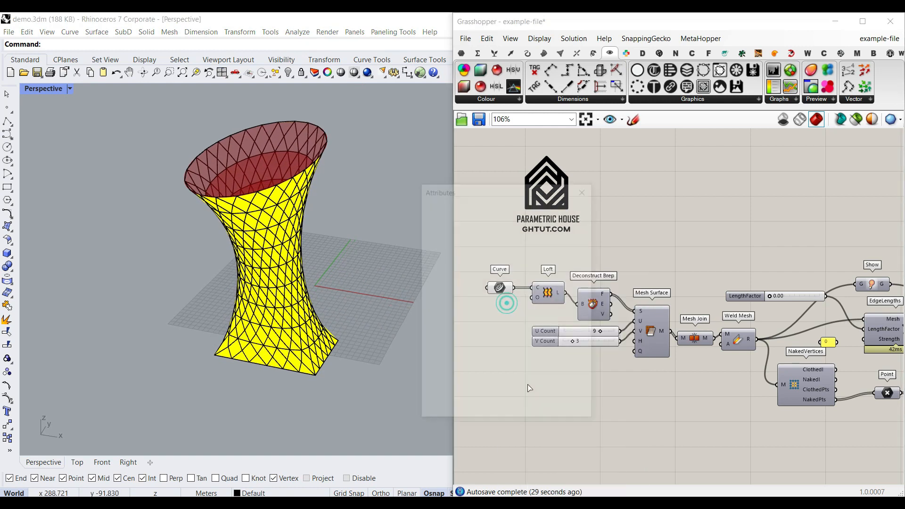
{"action": "left_click", "coordinate": [517, 414]}
{"action": "right_click_drag", "start_coordinate": [238, 378], "coordinate": [259, 309]}
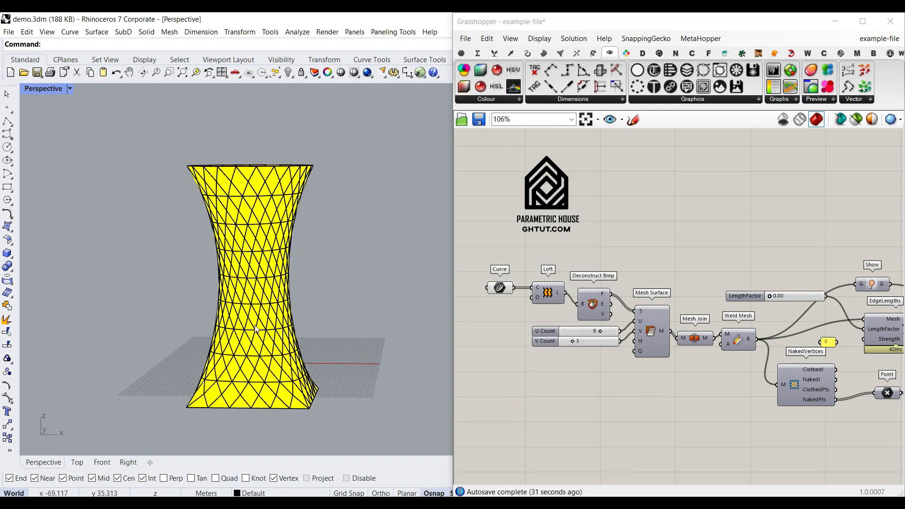
Reference the top circle and the base rectangle in the Curve parameter as multiple curves
{"action": "right_click", "coordinate": [494, 288]}
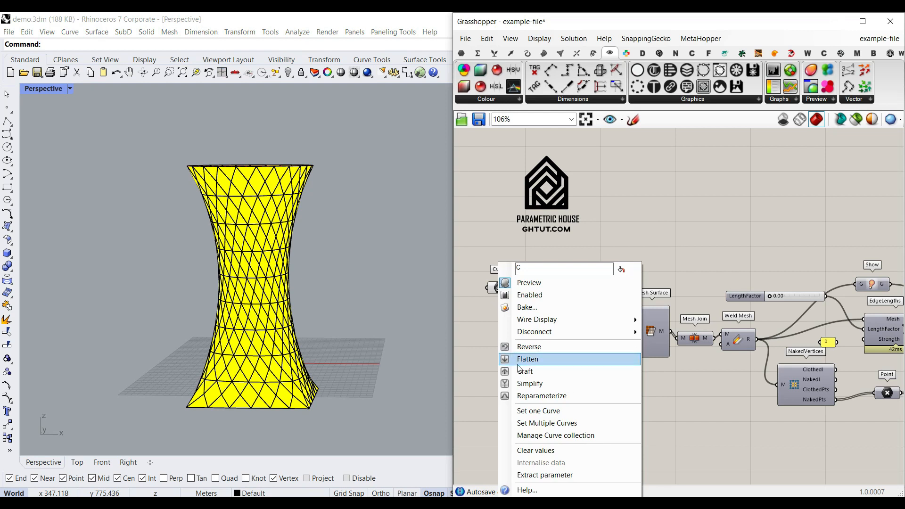
{"action": "left_click", "coordinate": [549, 423]}
{"action": "left_click_drag", "start_coordinate": [369, 410], "coordinate": [234, 160]}
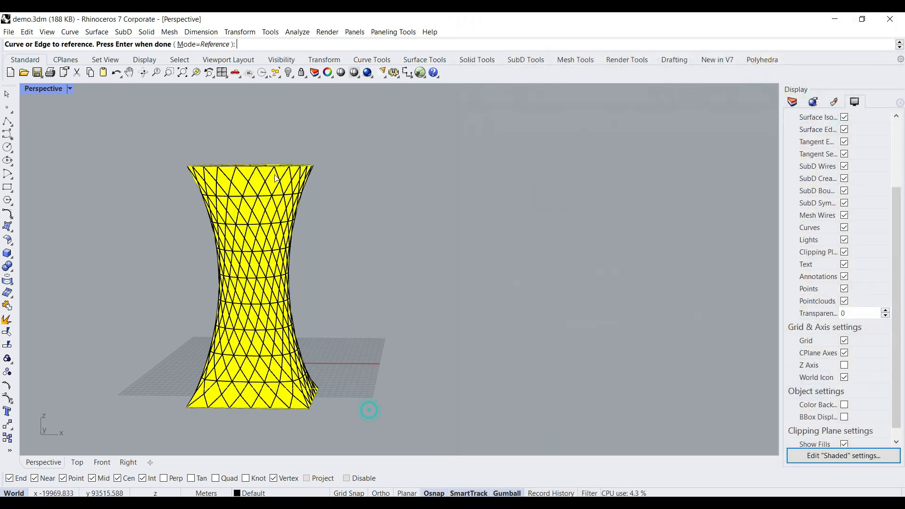
{"action": "right_click", "coordinate": [347, 206]}
{"action": "right_click_drag", "start_coordinate": [347, 206], "coordinate": [298, 286]}
Select the column's top circle and move it upward to stretch the form
{"action": "right_click_drag", "start_coordinate": [256, 195], "coordinate": [262, 122]}
{"action": "left_click", "coordinate": [258, 182]}
{"action": "left_click_drag", "start_coordinate": [257, 179], "coordinate": [262, 121]}
{"action": "left_click", "coordinate": [350, 248]}
{"action": "right_click_drag", "start_coordinate": [350, 248], "coordinate": [365, 233]}
{"action": "scroll", "coordinate": [273, 245], "scroll_direction": "up", "scroll_amount": 4}
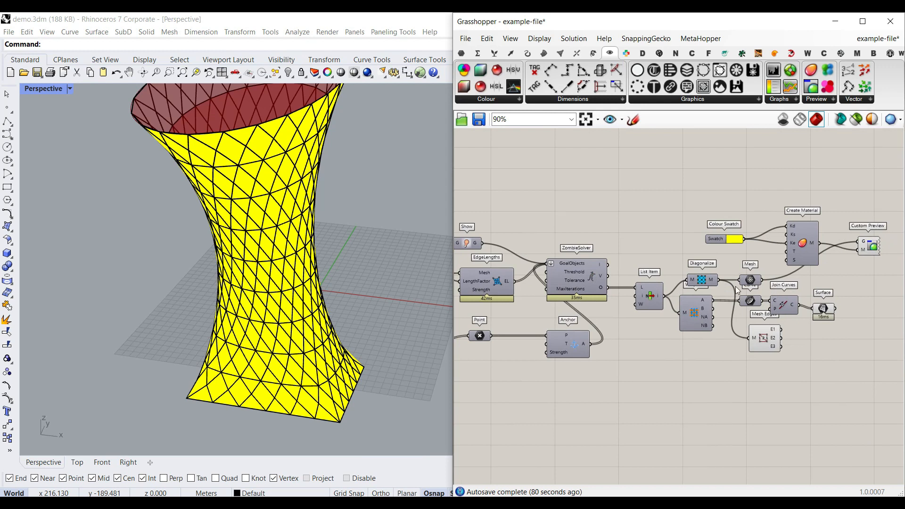
Turn off the viewport preview of the mesh, curve and custom preview components at the end of the definition
{"action": "scroll", "coordinate": [641, 269], "scroll_direction": "up", "scroll_amount": 3}
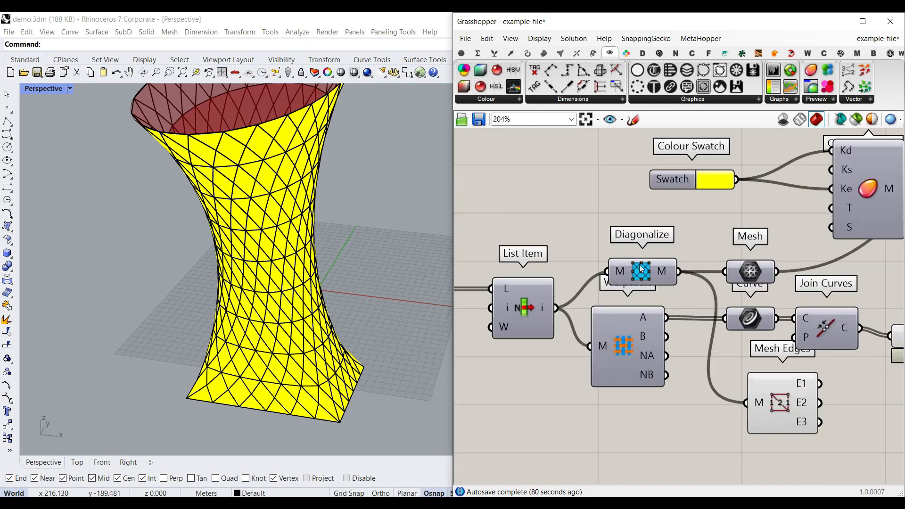
{"action": "left_click", "coordinate": [181, 287]}
{"action": "scroll", "coordinate": [252, 250], "scroll_direction": "down", "scroll_amount": 5}
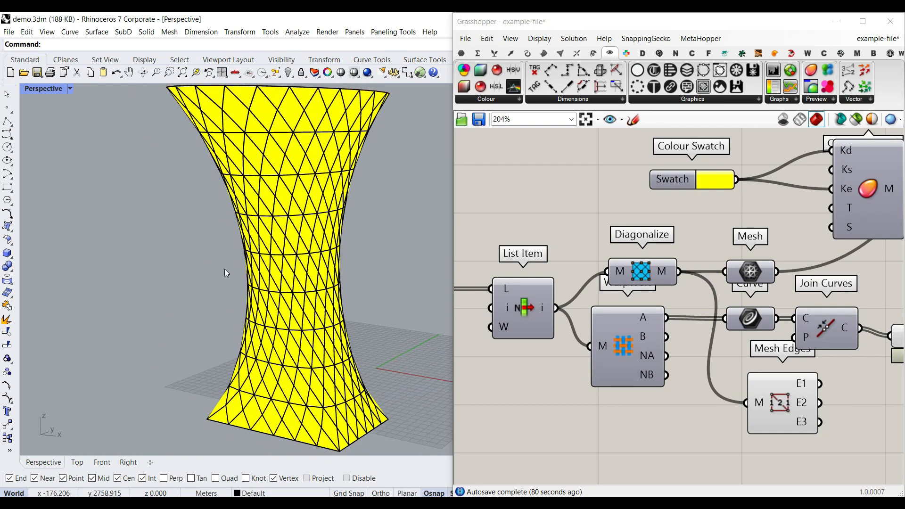
{"action": "scroll", "coordinate": [761, 300], "scroll_direction": "down", "scroll_amount": 5}
{"action": "scroll", "coordinate": [761, 300], "scroll_direction": "down", "scroll_amount": 4}
{"action": "left_click_drag", "start_coordinate": [855, 349], "coordinate": [571, 257]}
{"action": "right_click", "coordinate": [671, 228]}
{"action": "left_click", "coordinate": [707, 247]}
{"action": "left_click", "coordinate": [665, 239]}
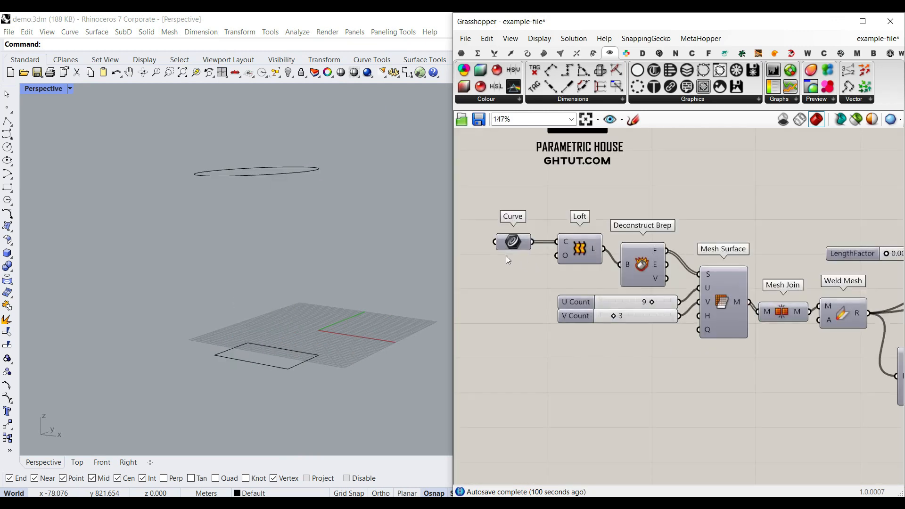
Turn on the Loft component's preview and inspect the surface between the circle and the rectangle
{"action": "right_click_drag", "start_coordinate": [505, 255], "coordinate": [544, 300]}
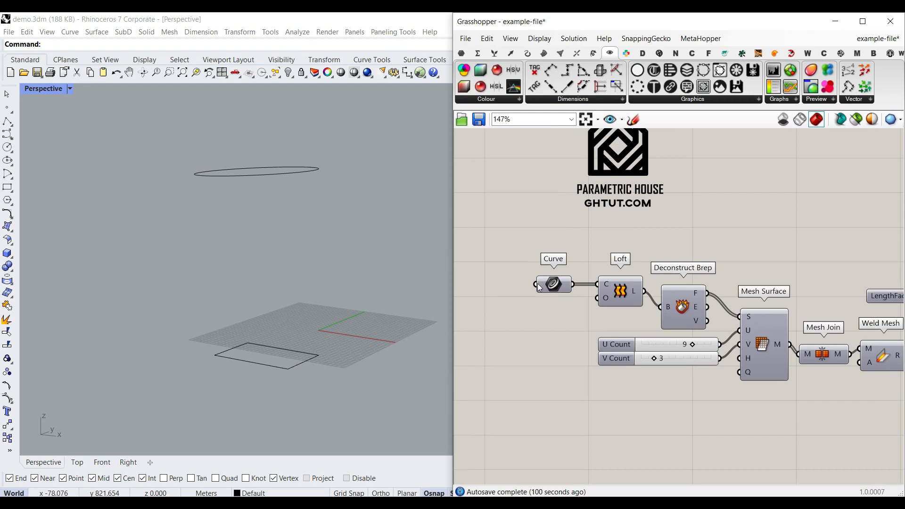
{"action": "right_click_drag", "start_coordinate": [283, 273], "coordinate": [277, 300]}
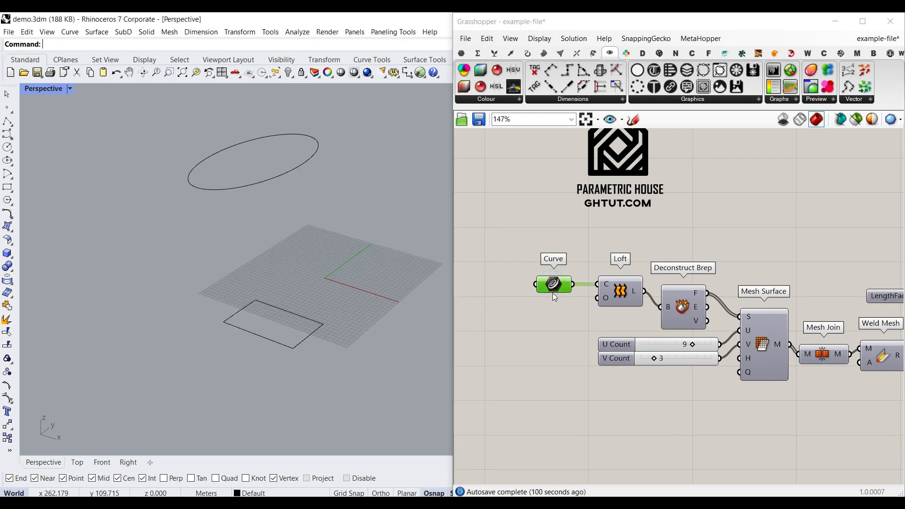
{"action": "double_click", "coordinate": [627, 305]}
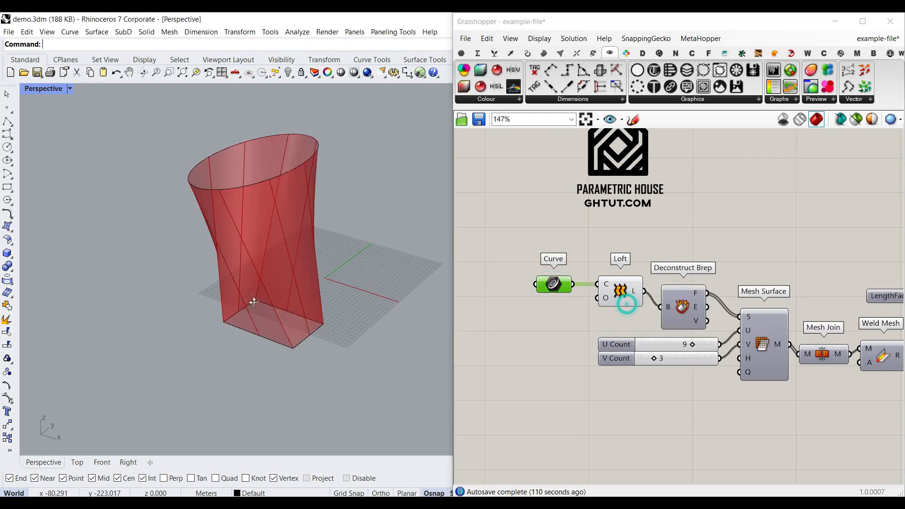
{"action": "right_click_drag", "start_coordinate": [253, 301], "coordinate": [285, 265]}
{"action": "scroll", "coordinate": [285, 265], "scroll_direction": "up", "scroll_amount": 4}
{"action": "scroll", "coordinate": [285, 265], "scroll_direction": "down", "scroll_amount": 4}
{"action": "right_click_drag", "start_coordinate": [269, 236], "coordinate": [226, 287]}
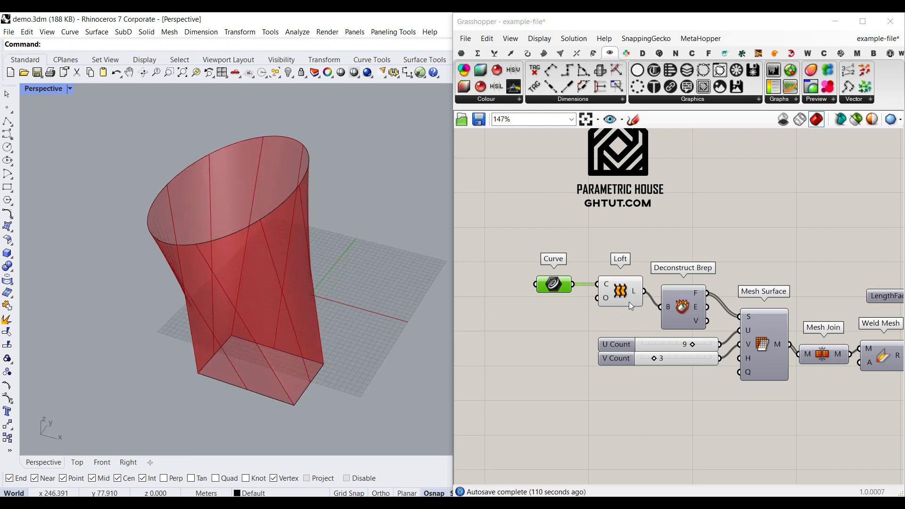
Review the loft options on the Loft component's O input without changing them
{"action": "right_click", "coordinate": [606, 298]}
{"action": "mouse_move", "coordinate": [735, 393]}
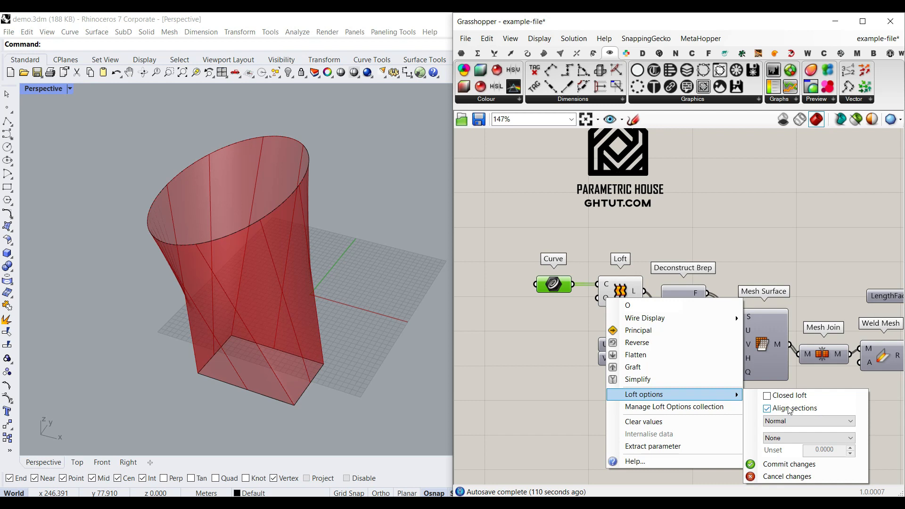
{"action": "left_click", "coordinate": [570, 361]}
Select both source curves and display their directions with the Dir command
{"action": "left_click_drag", "start_coordinate": [349, 407], "coordinate": [226, 214]}
{"action": "type", "text": "Dir"}
{"action": "key", "text": "Return"}
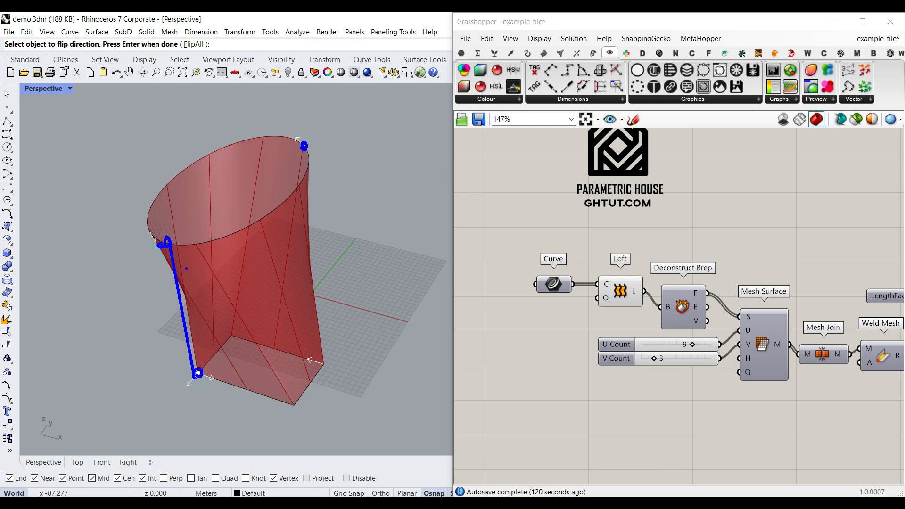
Disable Align sections in the Loft component's options, commit the change and inspect the lofted surface
{"action": "right_click", "coordinate": [605, 296]}
{"action": "mouse_move", "coordinate": [731, 395]}
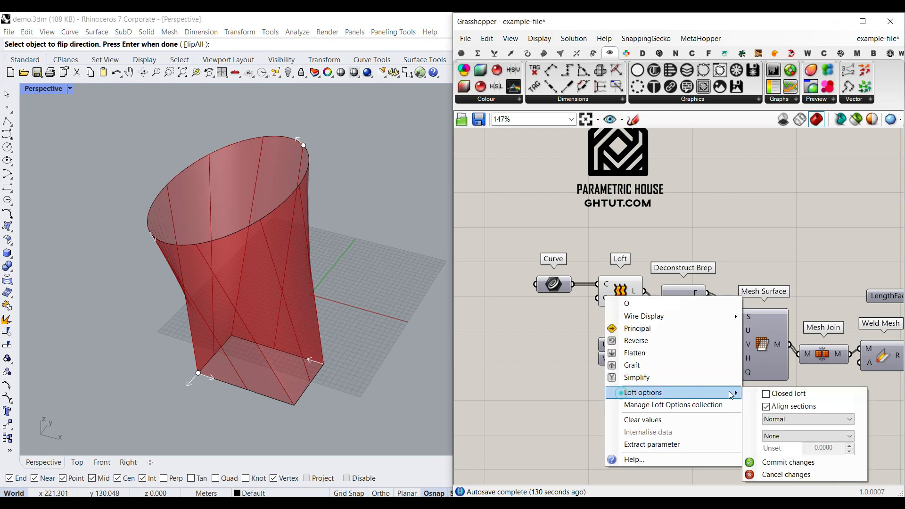
{"action": "left_click", "coordinate": [776, 408]}
{"action": "left_click", "coordinate": [782, 462]}
{"action": "right_click_drag", "start_coordinate": [279, 313], "coordinate": [251, 288]}
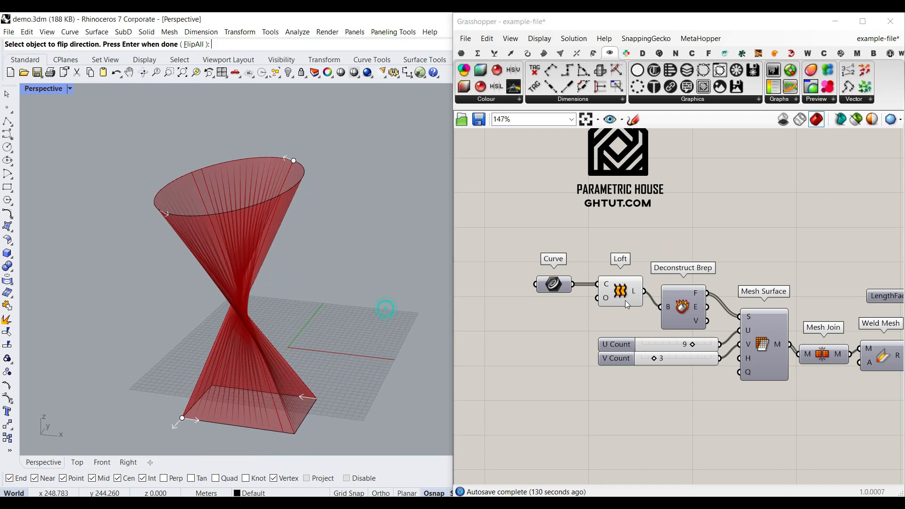
Enable Align sections again in the loft options, commit the change and end the Dir command
{"action": "right_click", "coordinate": [601, 300]}
{"action": "mouse_move", "coordinate": [623, 395]}
{"action": "left_click", "coordinate": [774, 406]}
{"action": "left_click", "coordinate": [768, 463]}
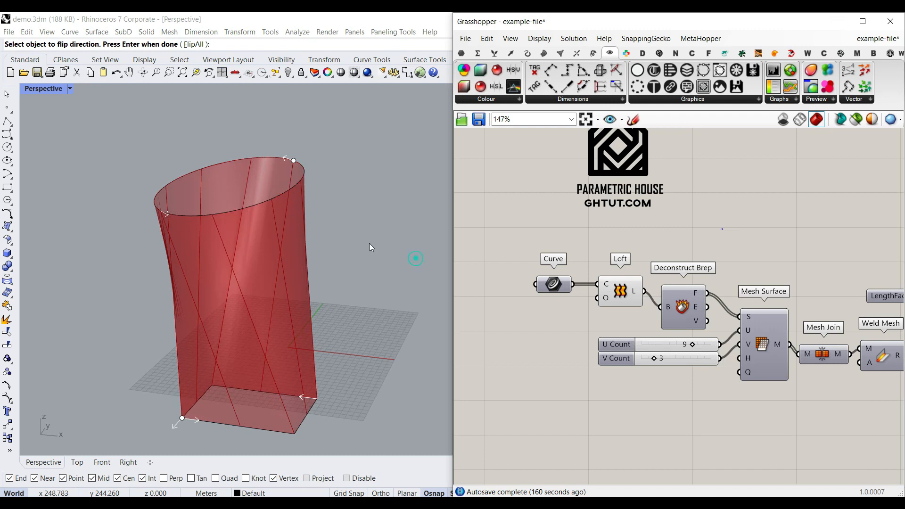
{"action": "right_click", "coordinate": [416, 259]}
Bake the lofted surface into Rhino and move the baked copy beside the original preview
{"action": "scroll", "coordinate": [369, 245], "scroll_direction": "down", "scroll_amount": 2}
{"action": "scroll", "coordinate": [374, 257], "scroll_direction": "up", "scroll_amount": 5}
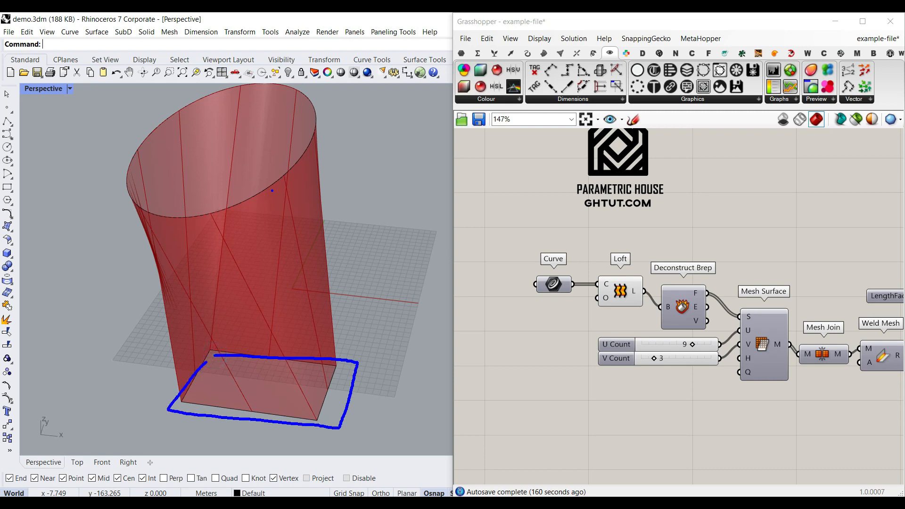
{"action": "key", "text": "Escape"}
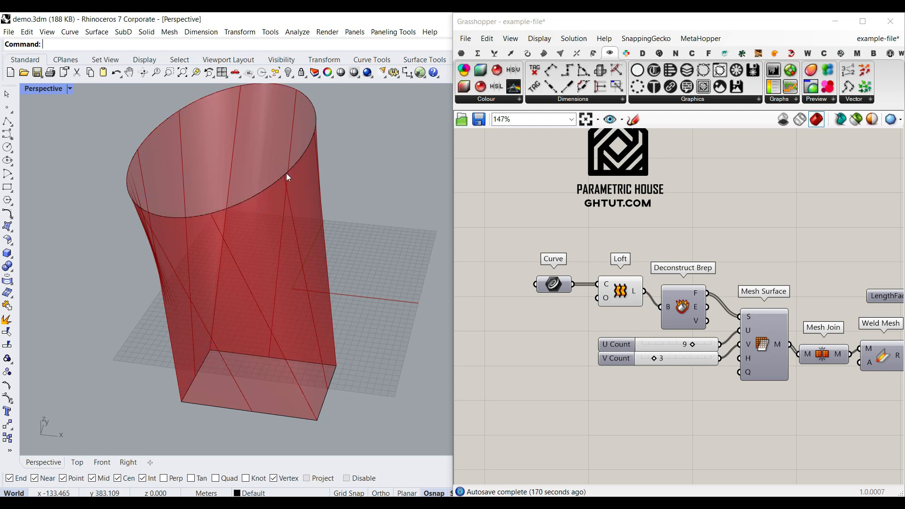
{"action": "scroll", "coordinate": [263, 260], "scroll_direction": "down", "scroll_amount": 2}
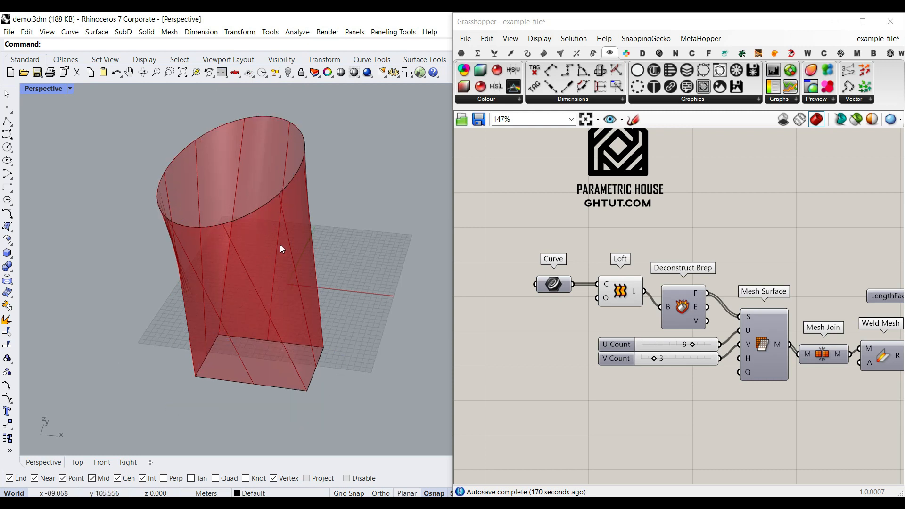
{"action": "right_click", "coordinate": [636, 297]}
{"action": "left_click", "coordinate": [654, 307]}
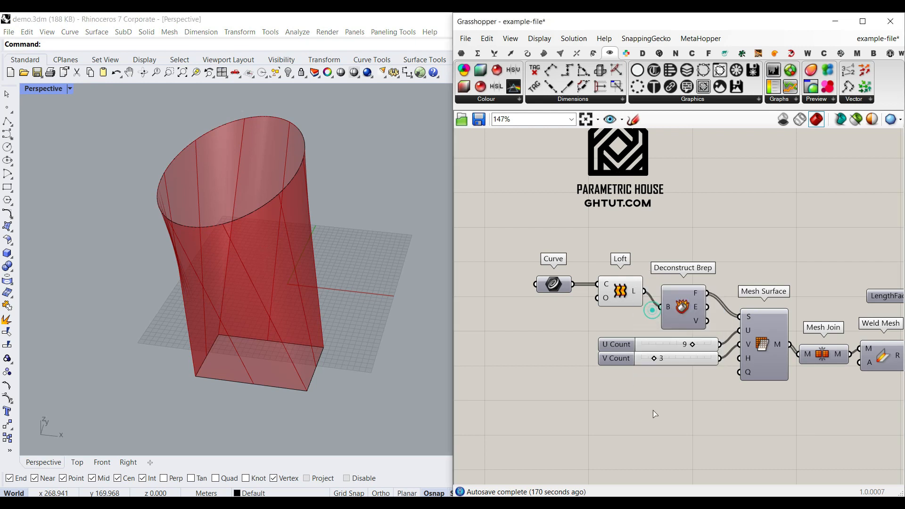
{"action": "left_click", "coordinate": [665, 418]}
{"action": "left_click_drag", "start_coordinate": [245, 353], "coordinate": [400, 279]}
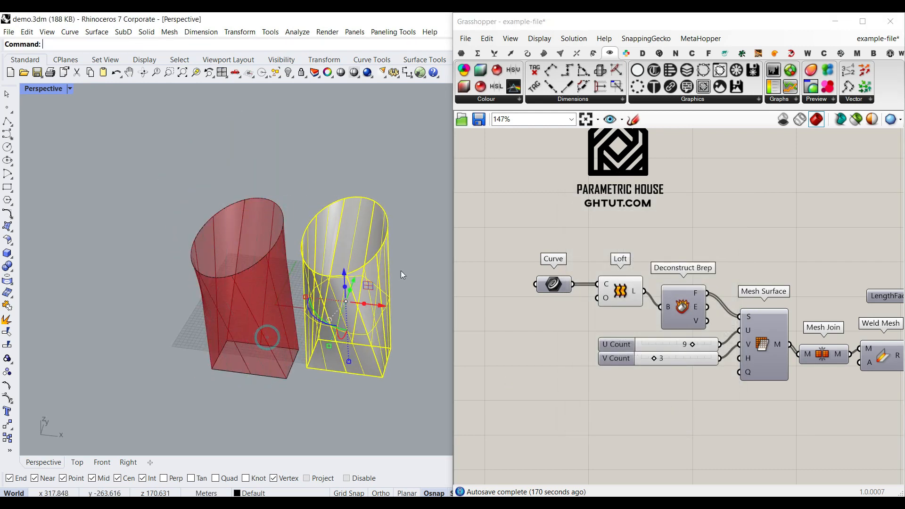
Explode the baked loft copy into separate faces and pull three of them apart to inspect their shapes
{"action": "scroll", "coordinate": [320, 282], "scroll_direction": "up", "scroll_amount": 3}
{"action": "left_click", "coordinate": [8, 319]}
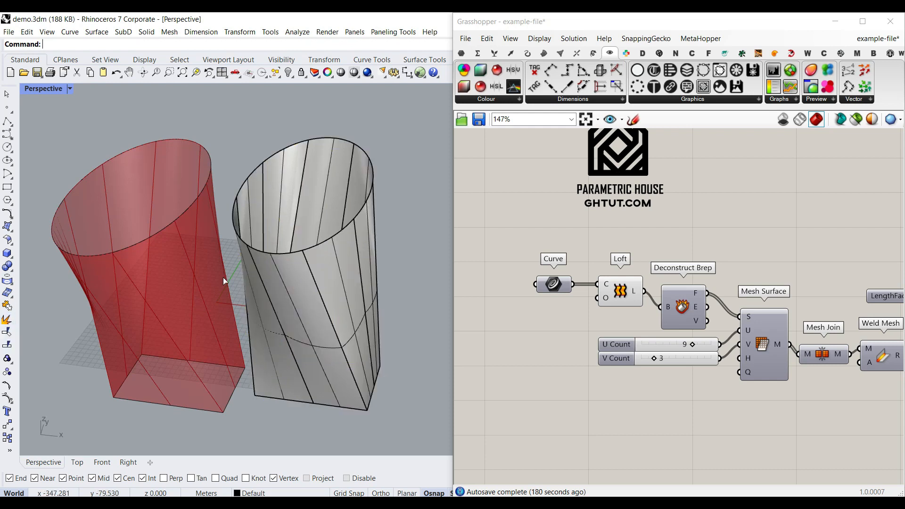
{"action": "left_click", "coordinate": [430, 283]}
{"action": "left_click_drag", "start_coordinate": [350, 285], "coordinate": [388, 315]}
{"action": "left_click_drag", "start_coordinate": [301, 315], "coordinate": [324, 372]}
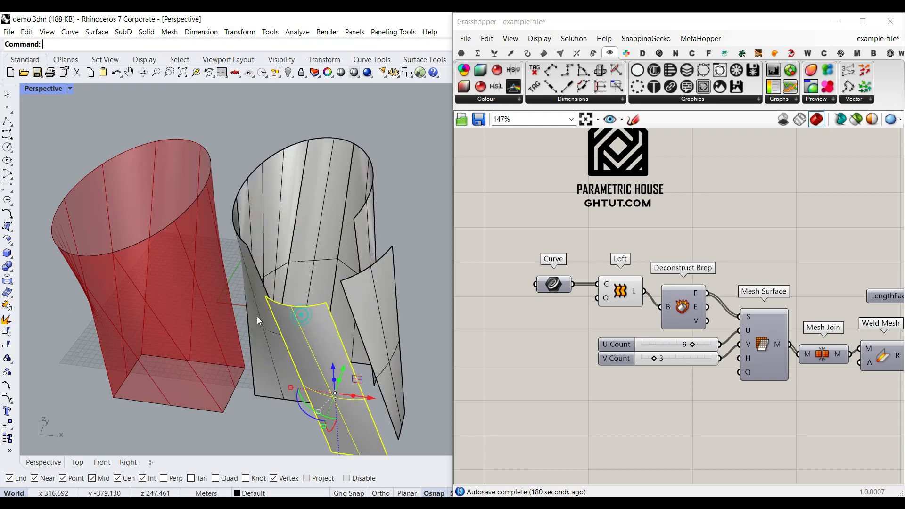
{"action": "left_click_drag", "start_coordinate": [256, 320], "coordinate": [264, 352]}
{"action": "left_click", "coordinate": [440, 213]}
{"action": "scroll", "coordinate": [375, 212], "scroll_direction": "down", "scroll_amount": 4}
{"action": "right_click_drag", "start_coordinate": [373, 217], "coordinate": [386, 258]}
{"action": "scroll", "coordinate": [356, 327], "scroll_direction": "up", "scroll_amount": 5}
Undo the face moves, the explode and the bake of the loft copy
{"action": "key", "text": "ctrl+z"}
{"action": "key", "text": "ctrl+z"}
{"action": "key", "text": "ctrl+z"}
{"action": "key", "text": "ctrl+z"}
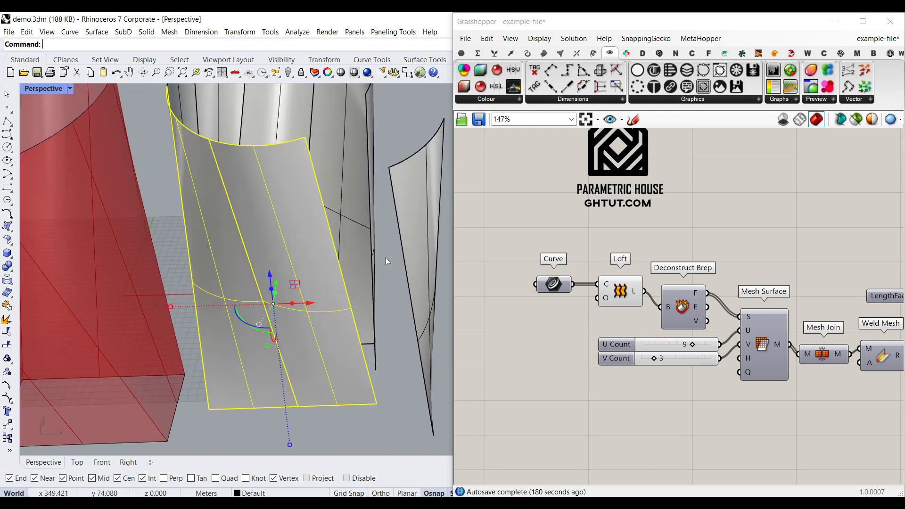
{"action": "key", "text": "ctrl+z"}
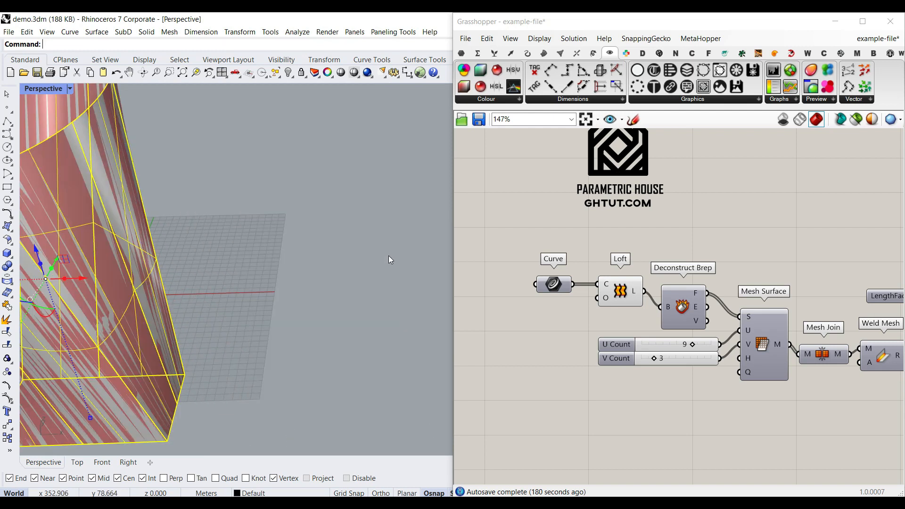
{"action": "left_click", "coordinate": [375, 263]}
{"action": "scroll", "coordinate": [386, 265], "scroll_direction": "down", "scroll_amount": 3}
{"action": "key", "text": "ctrl+z"}
{"action": "scroll", "coordinate": [304, 278], "scroll_direction": "up", "scroll_amount": 3}
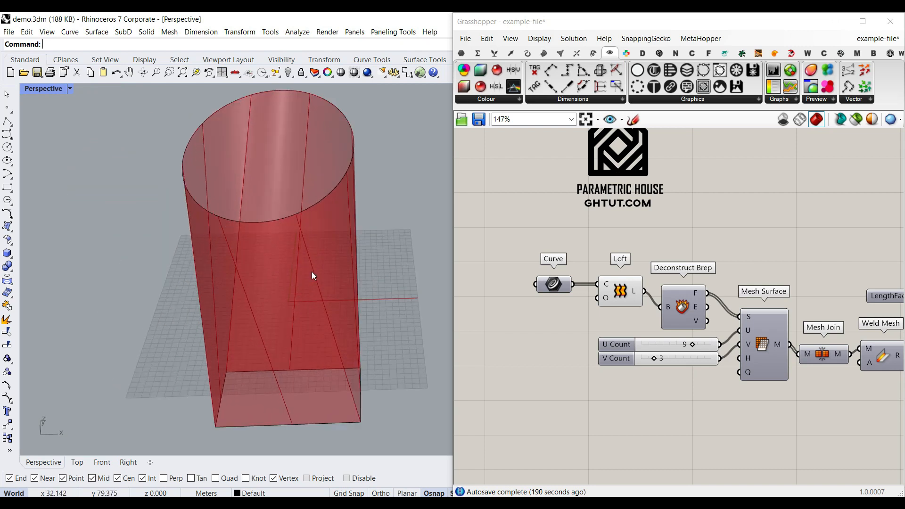
Bake the faces from Deconstruct Brep's F output, select one to examine it, and undo the bake
{"action": "scroll", "coordinate": [801, 330], "scroll_direction": "up", "scroll_amount": 3}
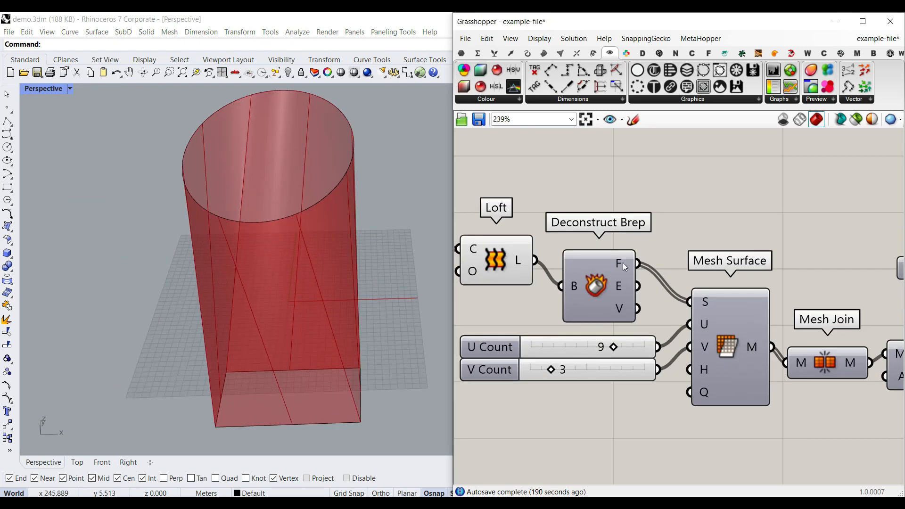
{"action": "right_click", "coordinate": [618, 263]}
{"action": "left_click", "coordinate": [631, 281]}
{"action": "left_click", "coordinate": [642, 388]}
{"action": "left_click", "coordinate": [333, 243]}
{"action": "left_click", "coordinate": [398, 232]}
{"action": "key", "text": "ctrl+z"}
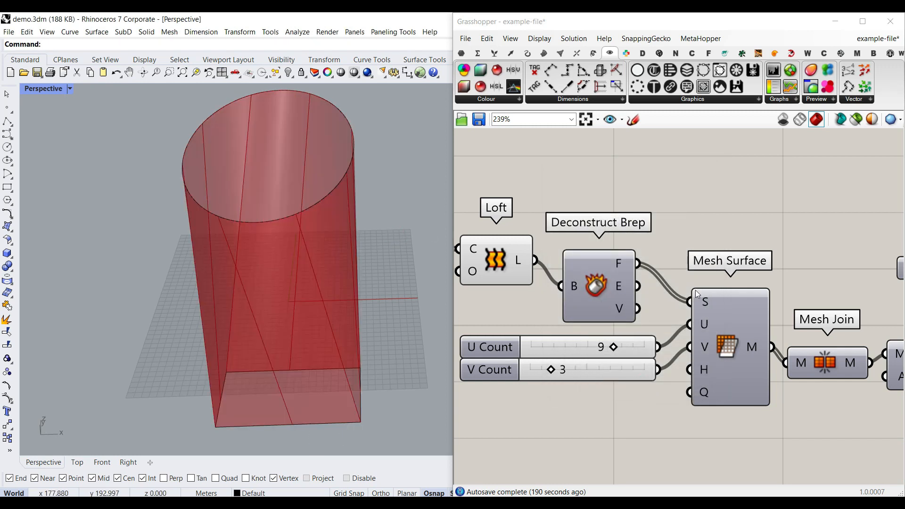
Point out Mesh Surface among the mesh utility components, enable that component's preview and hide the Loft preview
{"action": "right_click_drag", "start_coordinate": [728, 312], "coordinate": [706, 281]}
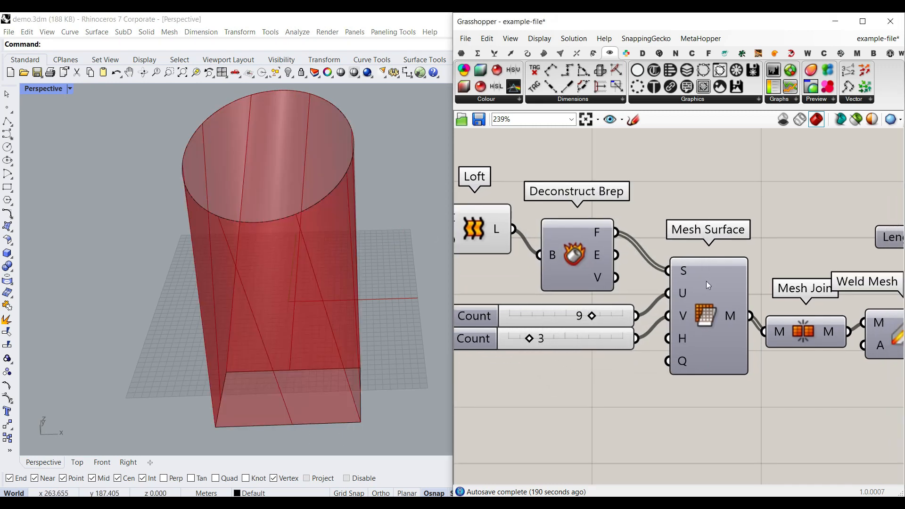
{"action": "left_click", "coordinate": [559, 56]}
{"action": "left_click", "coordinate": [811, 101]}
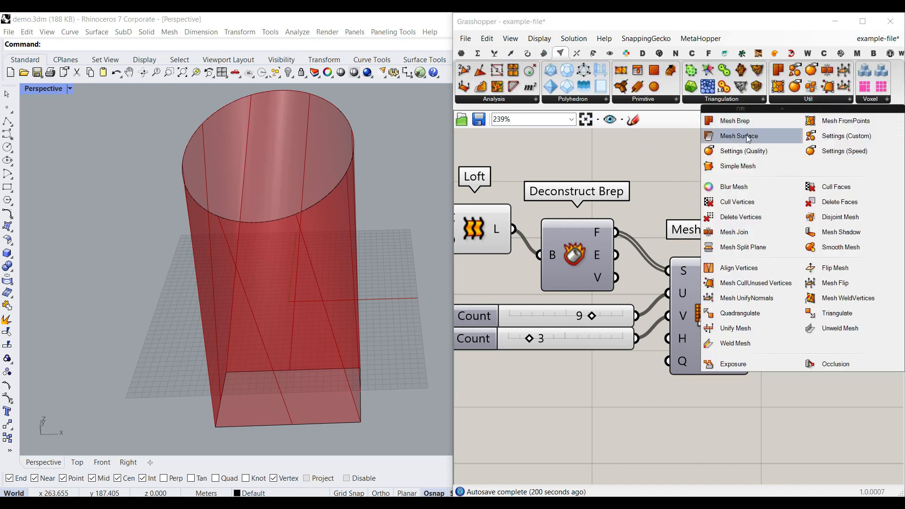
{"action": "right_click", "coordinate": [706, 306]}
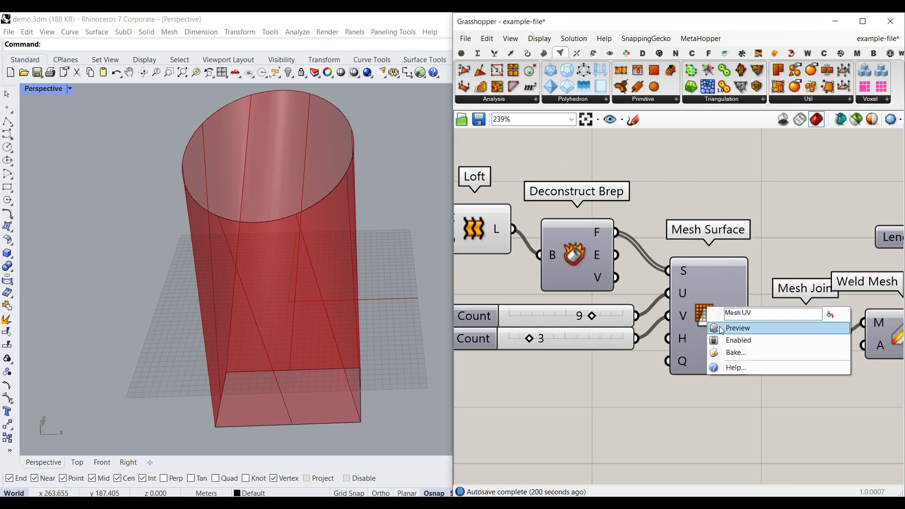
{"action": "left_click", "coordinate": [720, 327]}
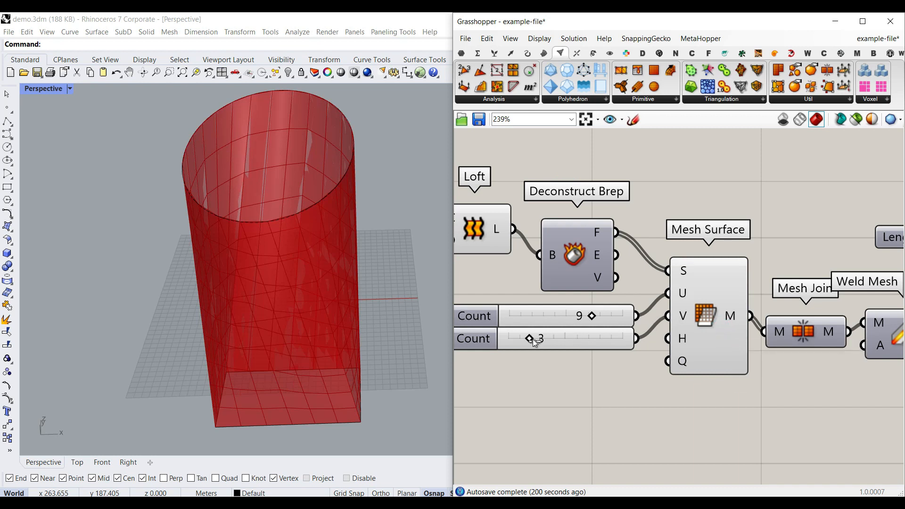
{"action": "right_click", "coordinate": [475, 229]}
{"action": "left_click", "coordinate": [490, 245]}
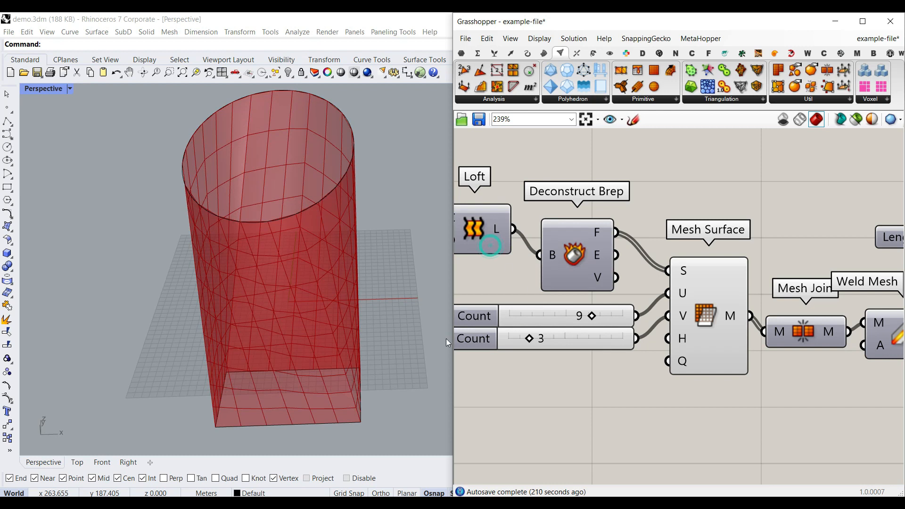
Try other mesh divisions, set U Count to 10 and V Count to 3, and inspect the resulting mesh
{"action": "mouse_move", "coordinate": [528, 338]}
{"action": "left_mouse_down"}
{"action": "mouse_move", "coordinate": [549, 337]}
{"action": "mouse_move", "coordinate": [518, 337]}
{"action": "left_mouse_up"}
{"action": "mouse_move", "coordinate": [593, 319]}
{"action": "left_mouse_down"}
{"action": "mouse_move", "coordinate": [541, 315]}
{"action": "mouse_move", "coordinate": [610, 316]}
{"action": "left_mouse_up"}
{"action": "mouse_move", "coordinate": [518, 339]}
{"action": "left_mouse_down"}
{"action": "mouse_move", "coordinate": [549, 338]}
{"action": "mouse_move", "coordinate": [531, 339]}
{"action": "left_mouse_up"}
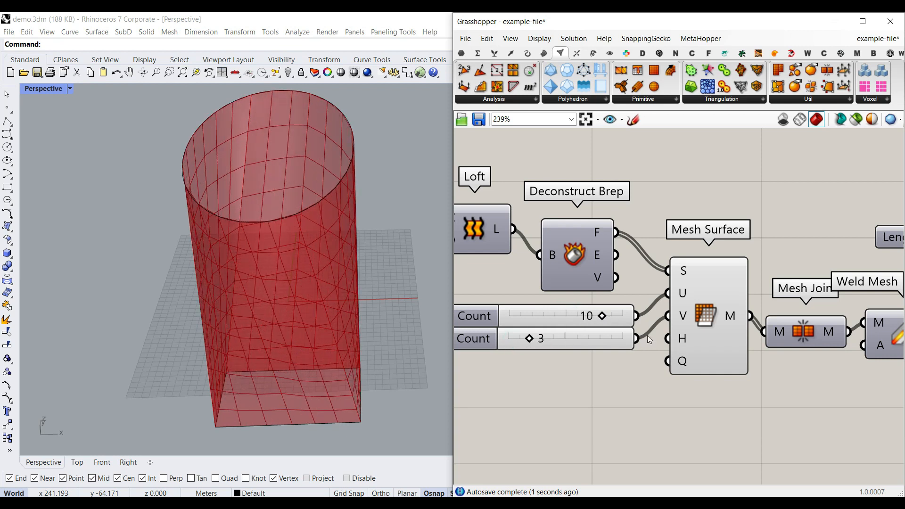
{"action": "right_click_drag", "start_coordinate": [311, 270], "coordinate": [251, 288]}
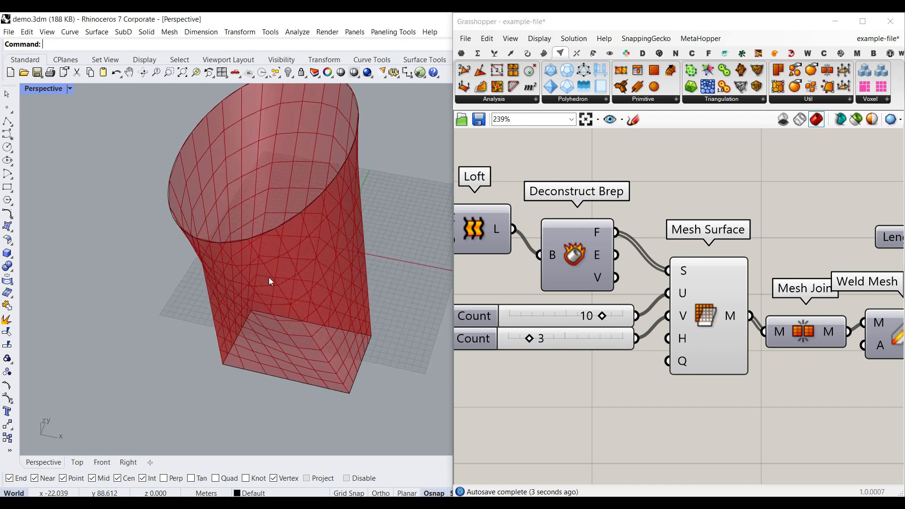
Add a Dimensions component below the sliders, feed it Deconstruct Brep's F output, and set V Count to 4
{"action": "scroll", "coordinate": [630, 320], "scroll_direction": "down", "scroll_amount": 2}
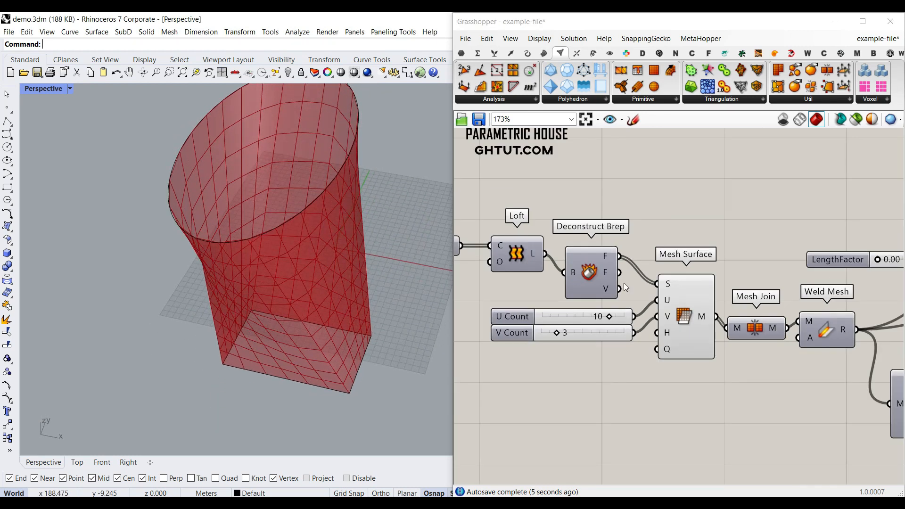
{"action": "left_click", "coordinate": [543, 53]}
{"action": "left_click", "coordinate": [494, 99]}
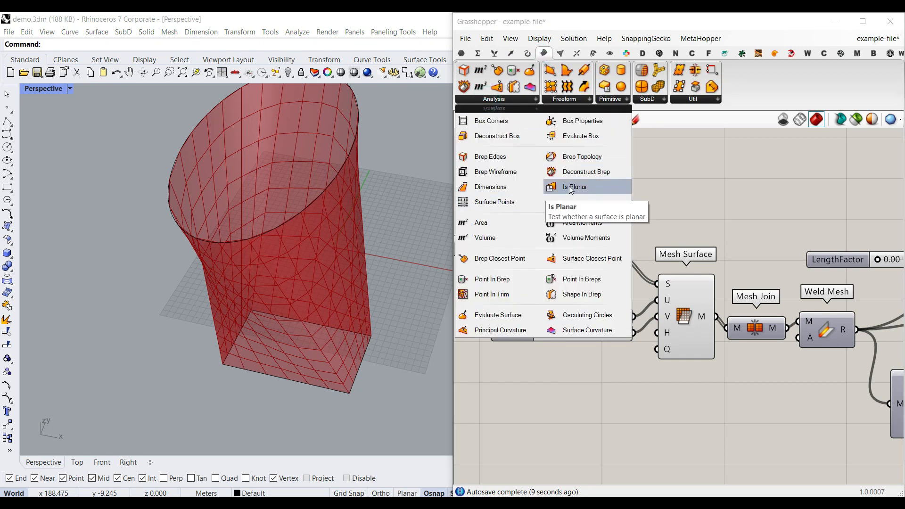
{"action": "left_click", "coordinate": [490, 187]}
{"action": "left_click", "coordinate": [651, 430]}
{"action": "left_click_drag", "start_coordinate": [618, 256], "coordinate": [620, 437]}
{"action": "right_click_drag", "start_coordinate": [653, 443], "coordinate": [587, 375]}
{"action": "left_click", "coordinate": [500, 276]}
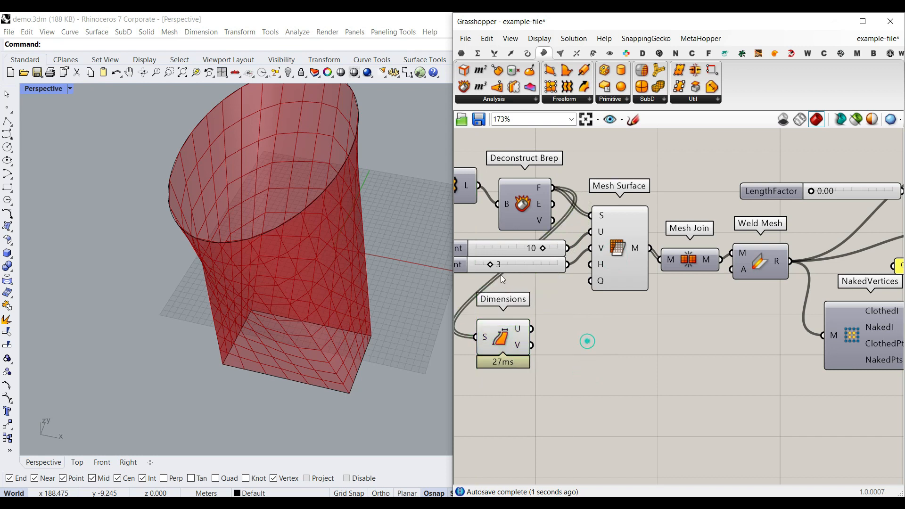
{"action": "scroll", "coordinate": [500, 276], "scroll_direction": "up", "scroll_amount": 3}
{"action": "mouse_move", "coordinate": [534, 242]}
{"action": "left_mouse_down"}
{"action": "mouse_move", "coordinate": [558, 242]}
{"action": "mouse_move", "coordinate": [543, 242]}
{"action": "left_mouse_up"}
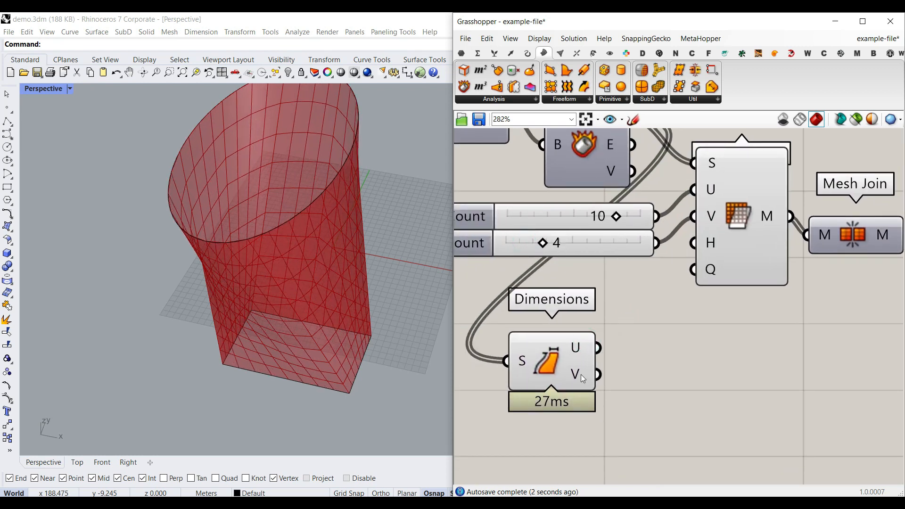
Add a Sort List component beside Dimensions and connect the V output to its K input
{"action": "right_click_drag", "start_coordinate": [583, 378], "coordinate": [584, 306]}
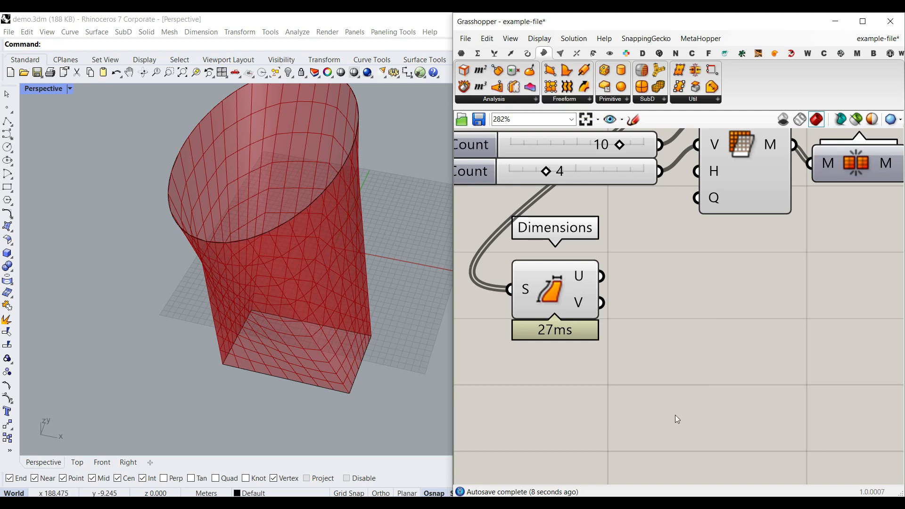
{"action": "double_click", "coordinate": [686, 396]}
{"action": "type", "text": "sort"}
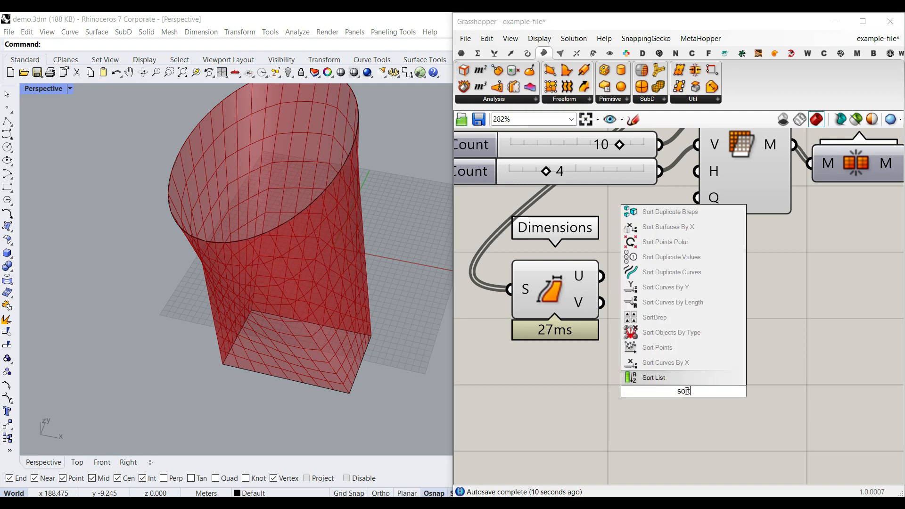
{"action": "left_click", "coordinate": [667, 382]}
{"action": "left_click_drag", "start_coordinate": [601, 303], "coordinate": [637, 375]}
{"action": "right_click_drag", "start_coordinate": [692, 381], "coordinate": [646, 365]}
{"action": "left_click_drag", "start_coordinate": [650, 373], "coordinate": [623, 293]}
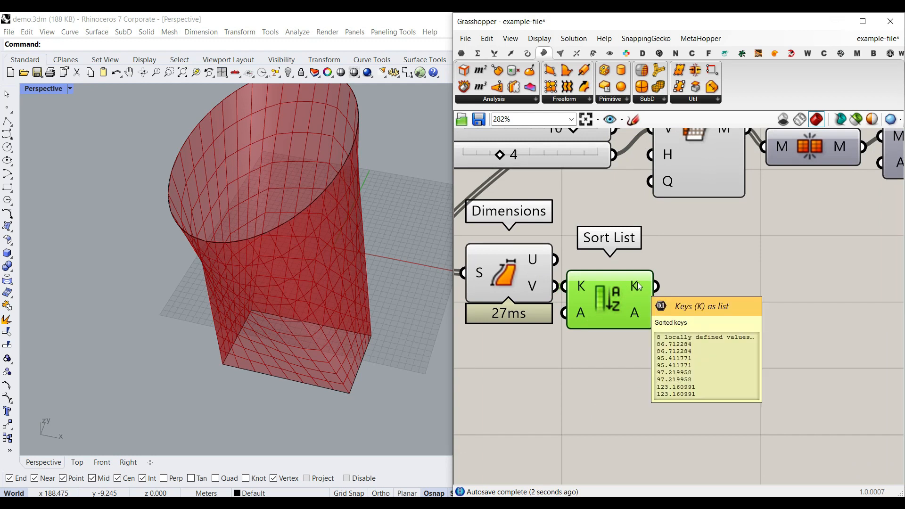
Add a List Item component fed by Sort List's sorted keys, and place a Division component beside it
{"action": "left_click", "coordinate": [494, 52]}
{"action": "left_click_drag", "start_coordinate": [464, 70], "coordinate": [666, 296]}
{"action": "left_click_drag", "start_coordinate": [695, 315], "coordinate": [738, 317]}
{"action": "left_click_drag", "start_coordinate": [785, 436], "coordinate": [510, 281]}
{"action": "left_click_drag", "start_coordinate": [513, 279], "coordinate": [509, 367]}
{"action": "right_click_drag", "start_coordinate": [642, 345], "coordinate": [576, 253]}
{"action": "left_click", "coordinate": [707, 264]}
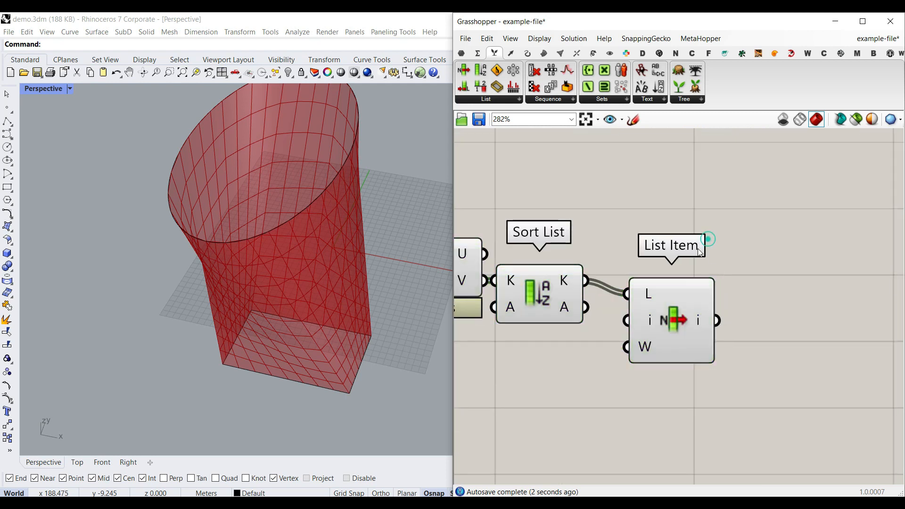
{"action": "left_click", "coordinate": [478, 53]}
{"action": "left_click_drag", "start_coordinate": [522, 86], "coordinate": [796, 380]}
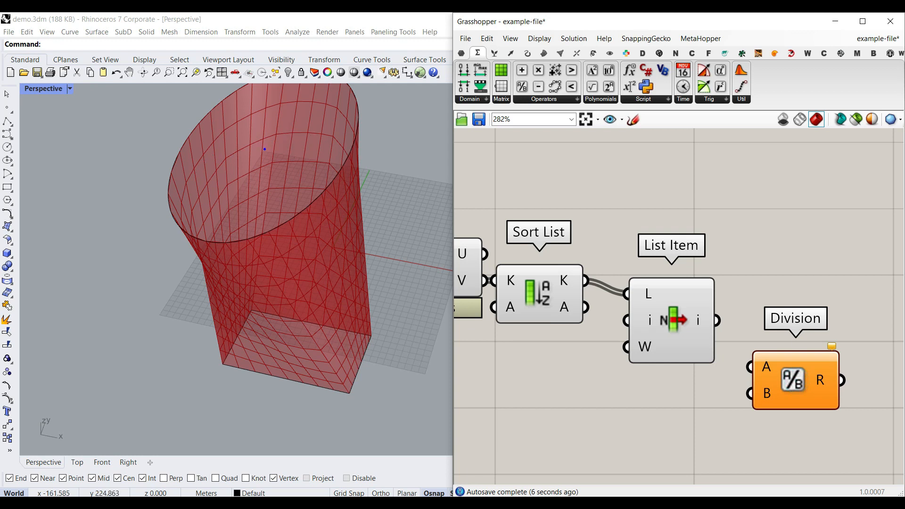
{"action": "left_click_drag", "start_coordinate": [268, 145], "coordinate": [308, 144]}
{"action": "scroll", "coordinate": [569, 198], "scroll_direction": "down", "scroll_amount": 2}
{"action": "right_click_drag", "start_coordinate": [569, 198], "coordinate": [649, 301]}
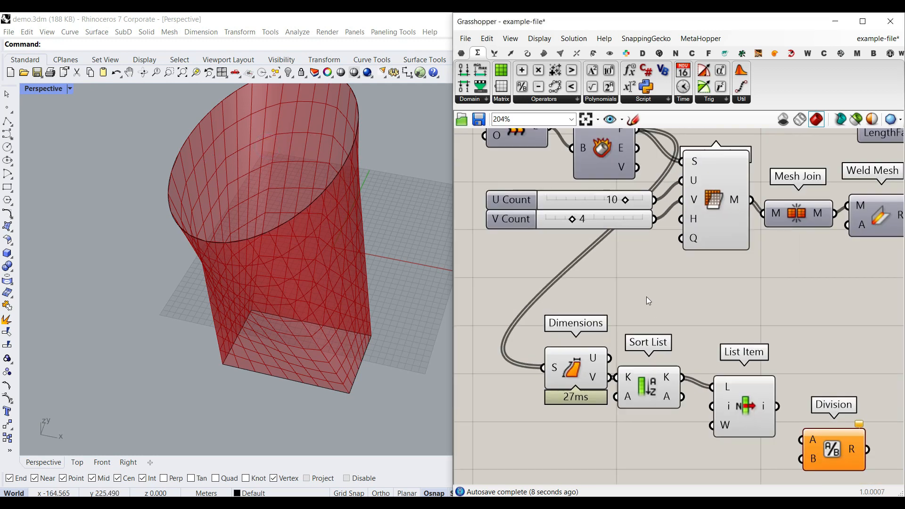
{"action": "scroll", "coordinate": [673, 202], "scroll_direction": "up", "scroll_amount": 2}
{"action": "right_click_drag", "start_coordinate": [578, 239], "coordinate": [590, 253]}
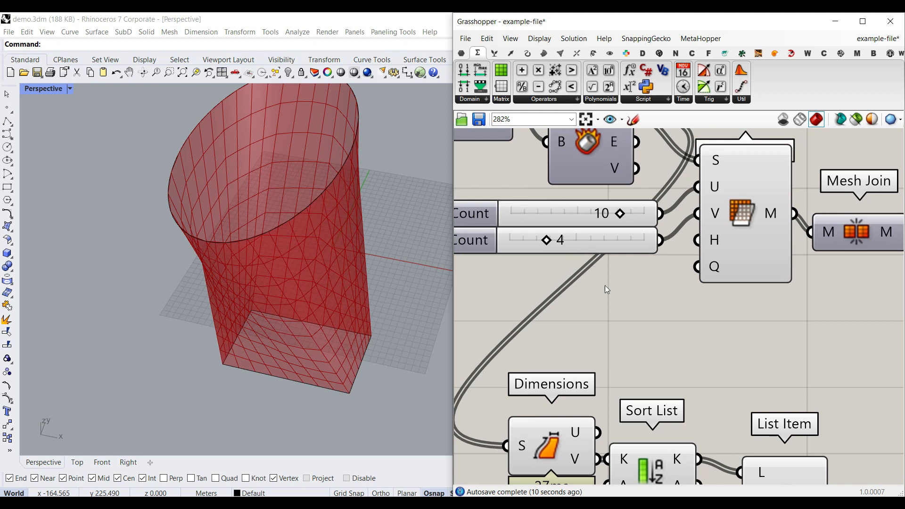
{"action": "right_click_drag", "start_coordinate": [549, 397], "coordinate": [598, 285]}
{"action": "mouse_move", "coordinate": [276, 156]}
{"action": "left_mouse_down"}
{"action": "mouse_move", "coordinate": [326, 159]}
{"action": "mouse_move", "coordinate": [272, 157]}
{"action": "mouse_move", "coordinate": [289, 167]}
{"action": "left_mouse_up"}
{"action": "left_click_drag", "start_coordinate": [304, 133], "coordinate": [324, 130]}
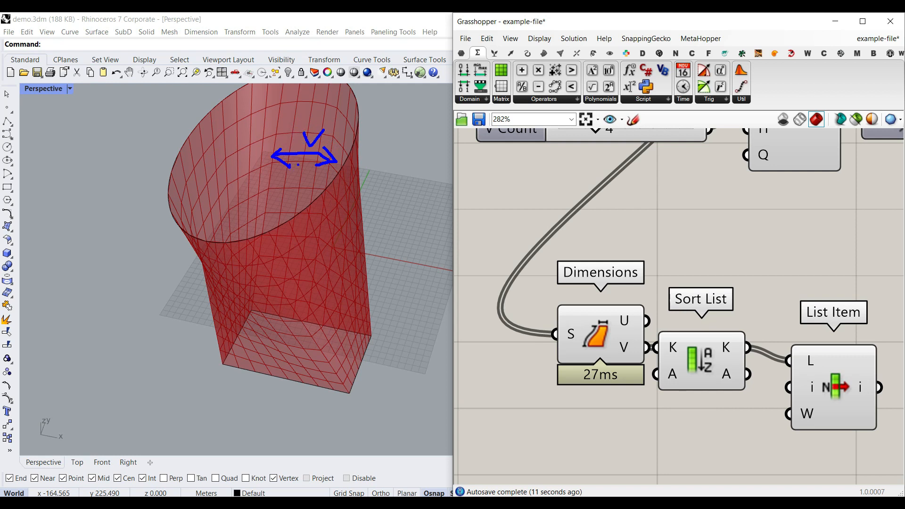
{"action": "mouse_move", "coordinate": [304, 174]}
{"action": "left_mouse_down"}
{"action": "mouse_move", "coordinate": [301, 184]}
{"action": "mouse_move", "coordinate": [315, 170]}
{"action": "left_mouse_up"}
{"action": "left_click_drag", "start_coordinate": [314, 100], "coordinate": [307, 149]}
{"action": "left_click_drag", "start_coordinate": [281, 105], "coordinate": [273, 141]}
{"action": "left_click_drag", "start_coordinate": [343, 109], "coordinate": [336, 141]}
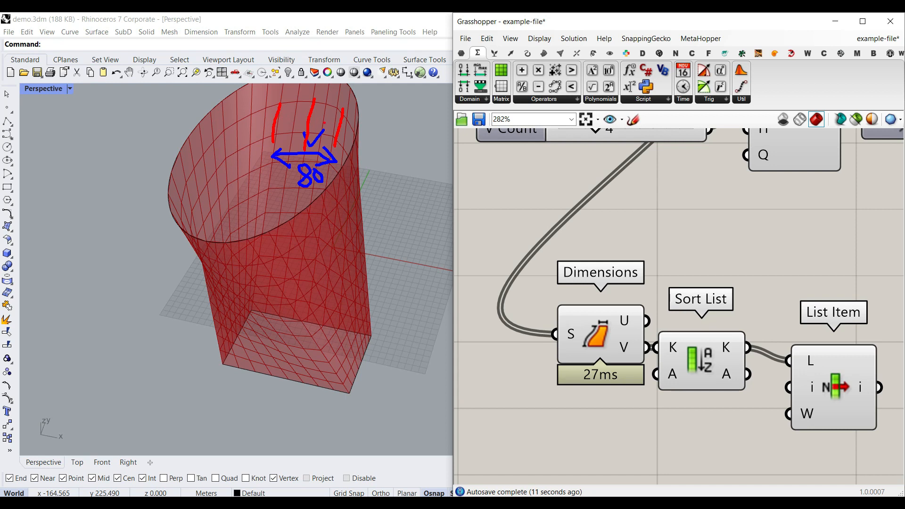
{"action": "mouse_move", "coordinate": [327, 176]}
{"action": "left_mouse_down"}
{"action": "mouse_move", "coordinate": [381, 177]}
{"action": "mouse_move", "coordinate": [406, 194]}
{"action": "mouse_move", "coordinate": [414, 173]}
{"action": "left_mouse_up"}
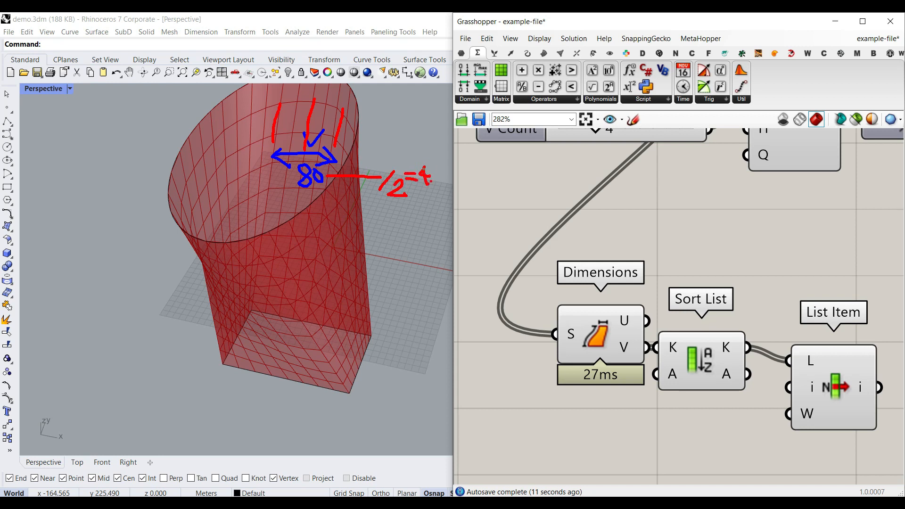
{"action": "mouse_move", "coordinate": [443, 155]}
{"action": "left_mouse_down"}
{"action": "mouse_move", "coordinate": [447, 189]}
{"action": "mouse_move", "coordinate": [454, 154]}
{"action": "left_mouse_up"}
{"action": "left_click_drag", "start_coordinate": [278, 117], "coordinate": [191, 193]}
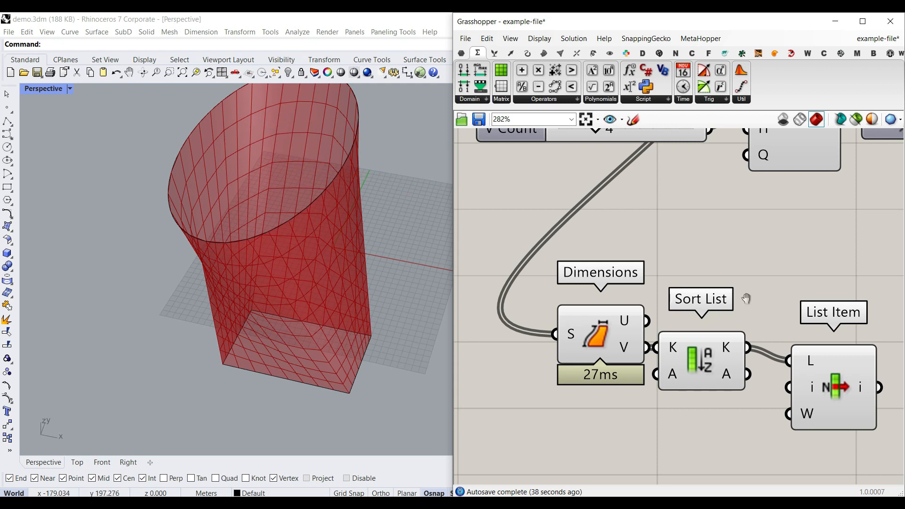
Connect List Item's output to Division's A input and a new 1..12 number slider to its B input
{"action": "right_click_drag", "start_coordinate": [868, 382], "coordinate": [686, 321]}
{"action": "left_click_drag", "start_coordinate": [687, 324], "coordinate": [731, 373]}
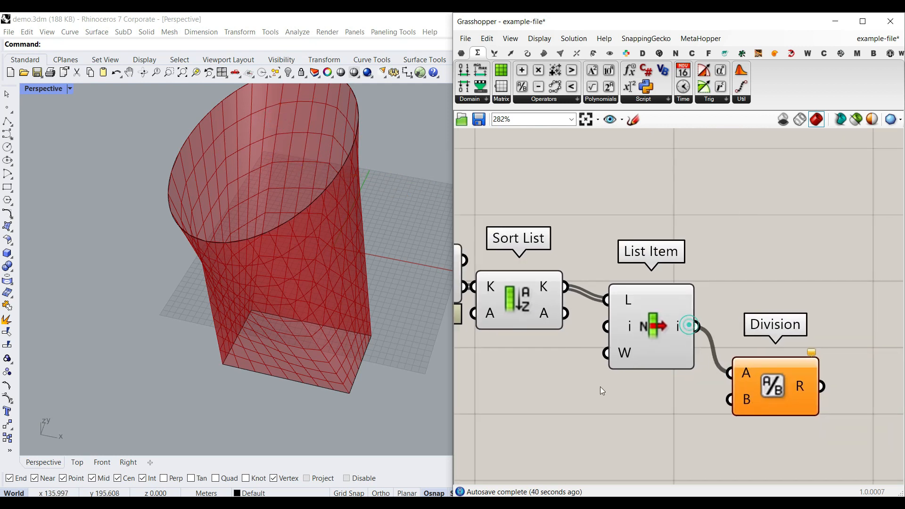
{"action": "double_click", "coordinate": [578, 408]}
{"action": "type", "text": "1..12"}
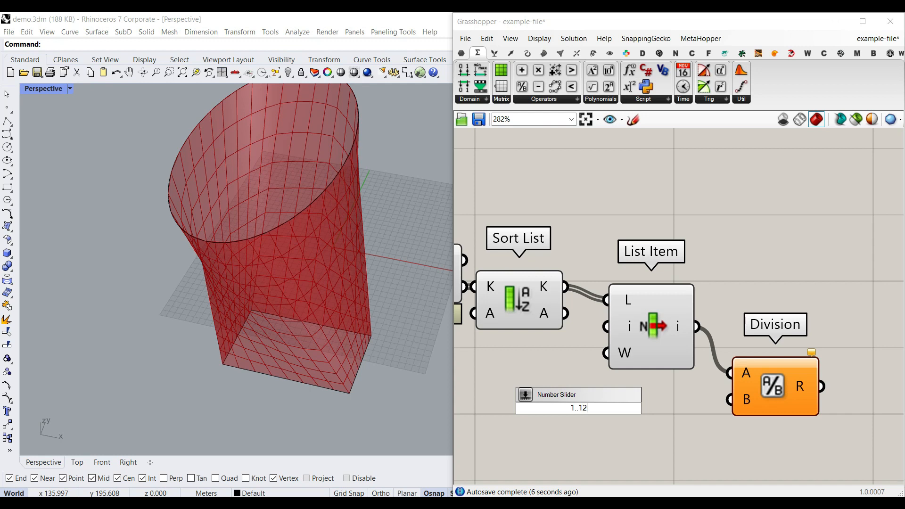
{"action": "key", "text": "Return"}
{"action": "left_click_drag", "start_coordinate": [691, 407], "coordinate": [730, 400]}
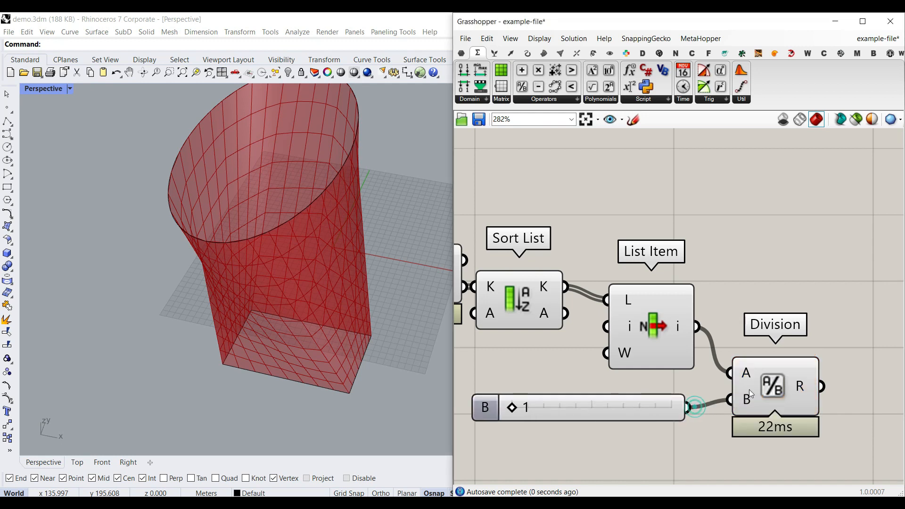
Add a second Division component that divides the Dimensions V output by the first Division's result
{"action": "scroll", "coordinate": [749, 389], "scroll_direction": "down", "scroll_amount": 4}
{"action": "left_click", "coordinate": [522, 86]}
{"action": "left_click", "coordinate": [781, 324]}
{"action": "left_click_drag", "start_coordinate": [769, 429], "coordinate": [637, 379]}
{"action": "left_click", "coordinate": [624, 327]}
{"action": "left_click_drag", "start_coordinate": [606, 336], "coordinate": [814, 345]}
{"action": "left_click_drag", "start_coordinate": [794, 421], "coordinate": [791, 352]}
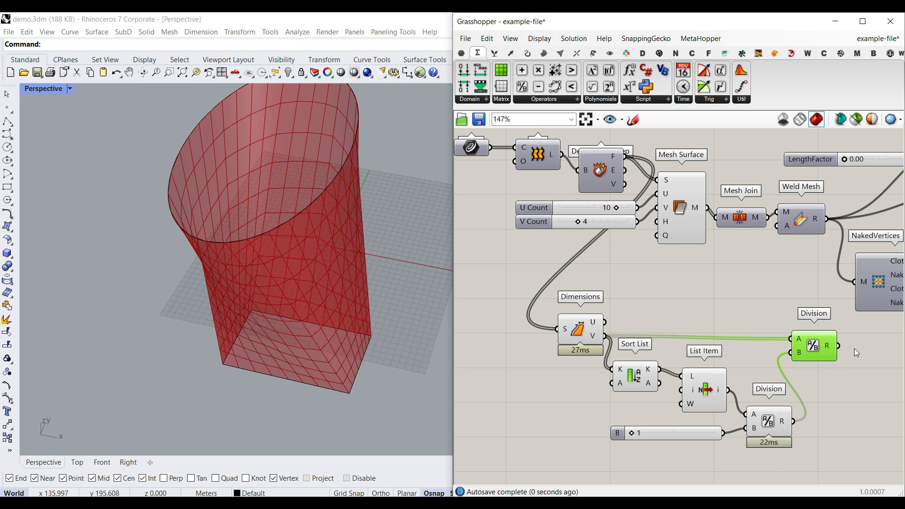
Connect the second Division's result to Mesh Surface's V input and delete the disconnected V Count slider
{"action": "mouse_move", "coordinate": [832, 347]}
{"action": "left_click_drag", "start_coordinate": [838, 346], "coordinate": [651, 217]}
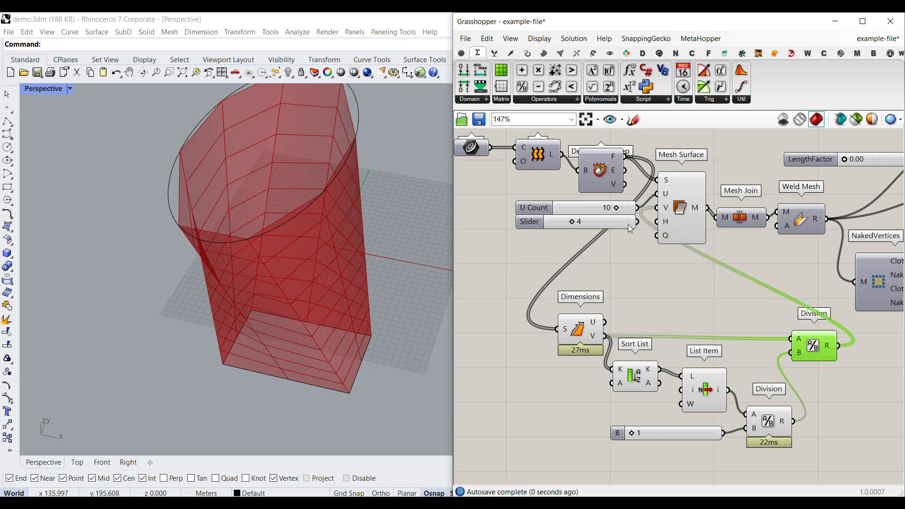
{"action": "left_click", "coordinate": [626, 225]}
{"action": "key", "text": "Delete"}
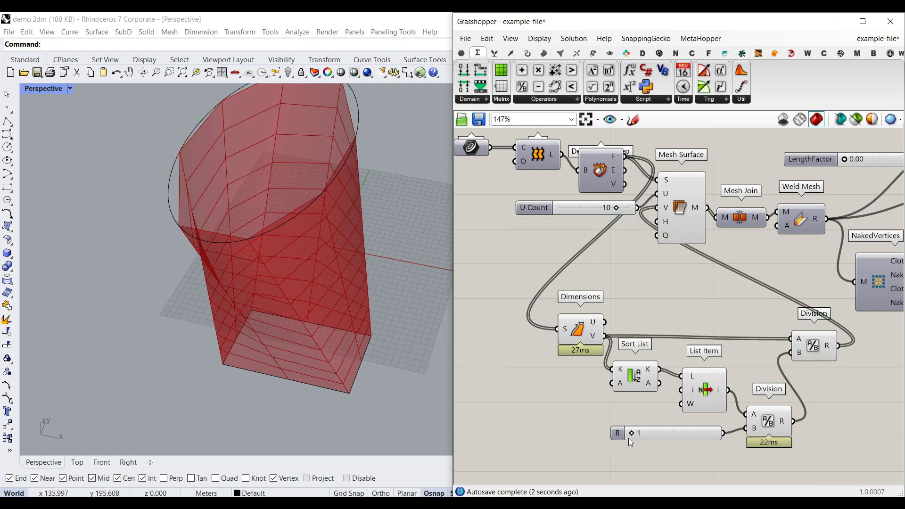
Bake the faces output of Deconstruct Brep with the default attributes and select one baked face to inspect it
{"action": "right_click_drag", "start_coordinate": [257, 170], "coordinate": [296, 183]}
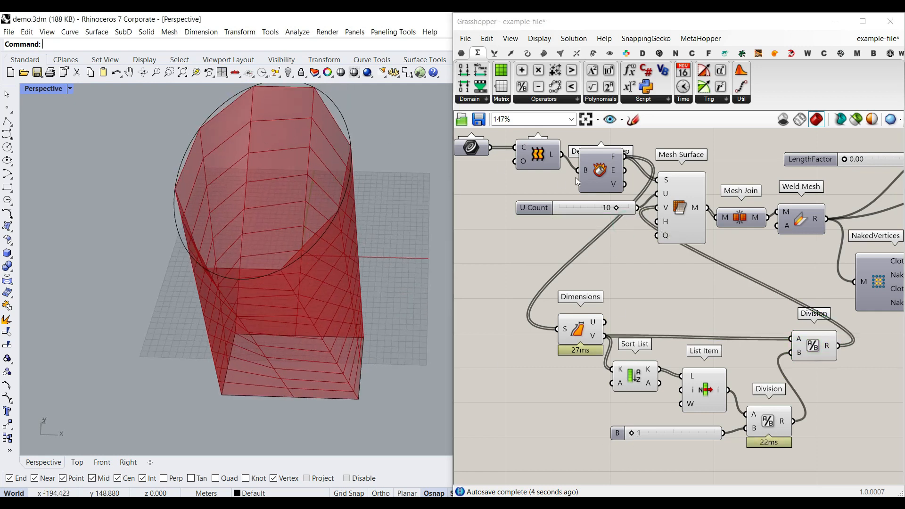
{"action": "right_click", "coordinate": [614, 155]}
{"action": "left_click", "coordinate": [634, 175]}
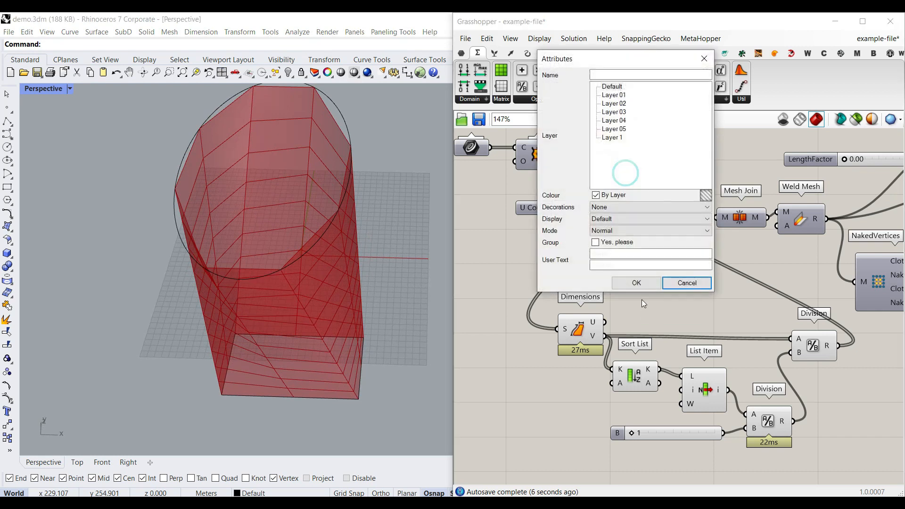
{"action": "left_click", "coordinate": [636, 283]}
{"action": "left_click", "coordinate": [287, 157]}
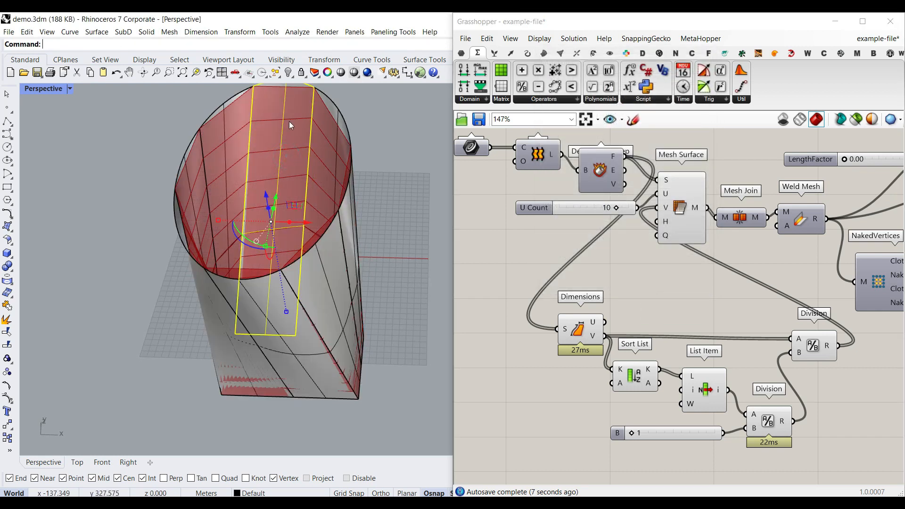
{"action": "right_click_drag", "start_coordinate": [282, 182], "coordinate": [278, 281]}
{"action": "left_click", "coordinate": [437, 215]}
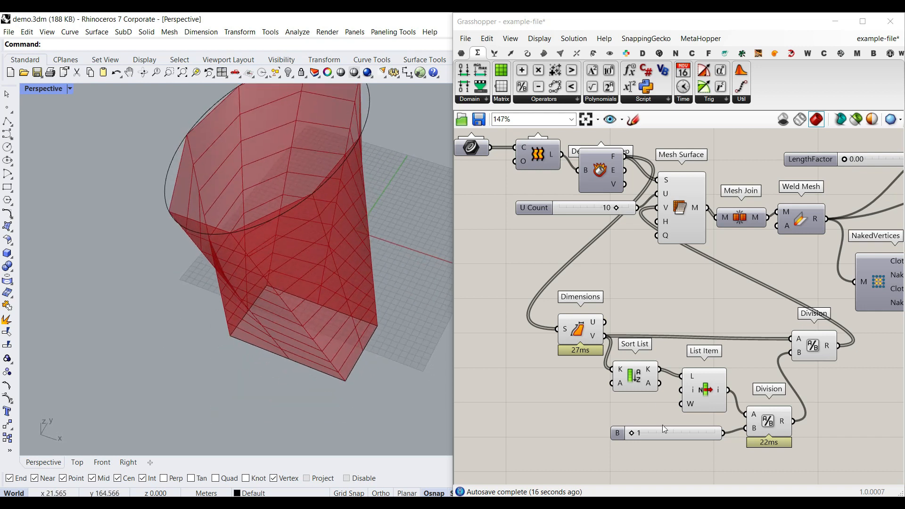
Set the number slider feeding the first Division's B input to 4 and inspect the denser mesh
{"action": "left_click_drag", "start_coordinate": [632, 432], "coordinate": [654, 432]}
{"action": "right_click_drag", "start_coordinate": [280, 282], "coordinate": [287, 227]}
Space out the definition by moving the Curve, Loft, Deconstruct Brep and U Count group and the Dimensions-to-Division group away from Mesh Surface
{"action": "right_click_drag", "start_coordinate": [659, 276], "coordinate": [743, 296]}
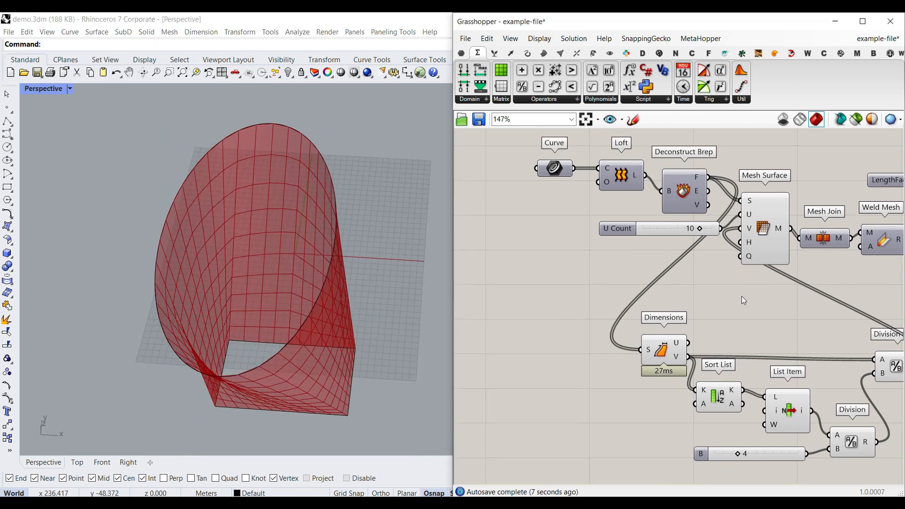
{"action": "scroll", "coordinate": [743, 296], "scroll_direction": "down", "scroll_amount": 2}
{"action": "left_click_drag", "start_coordinate": [716, 191], "coordinate": [588, 259]}
{"action": "left_click_drag", "start_coordinate": [688, 229], "coordinate": [597, 246]}
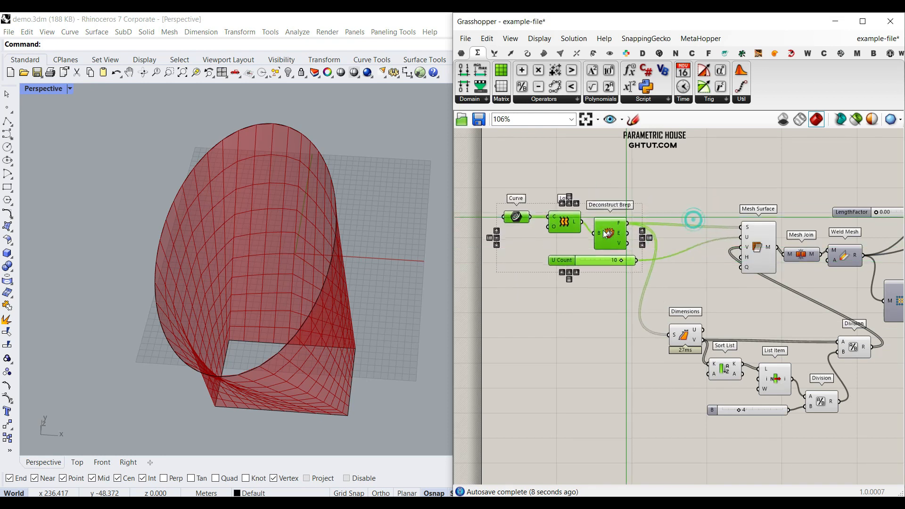
{"action": "left_click_drag", "start_coordinate": [866, 457], "coordinate": [672, 325]}
{"action": "left_click_drag", "start_coordinate": [686, 336], "coordinate": [643, 340]}
{"action": "right_click_drag", "start_coordinate": [789, 282], "coordinate": [703, 296]}
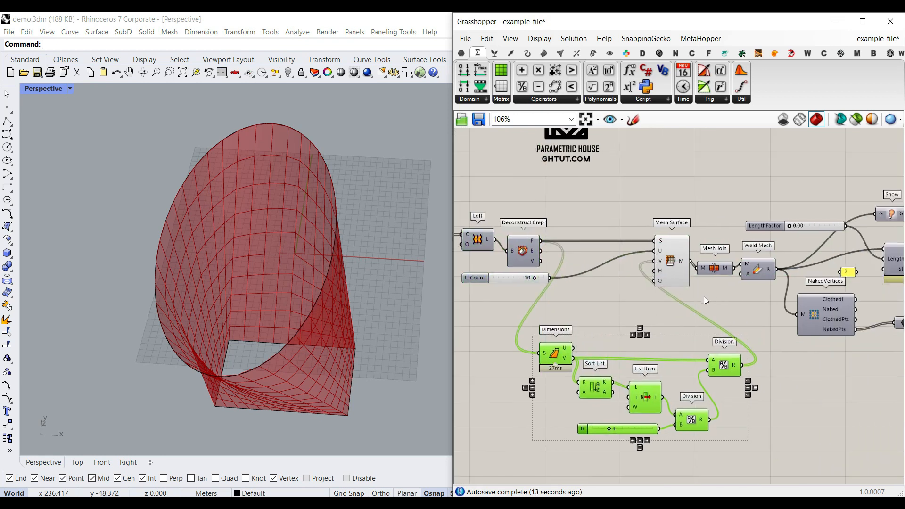
Turn off the Mesh Surface preview and turn on the Mesh Join preview
{"action": "right_click", "coordinate": [672, 255]}
{"action": "left_click", "coordinate": [676, 277]}
{"action": "scroll", "coordinate": [697, 277], "scroll_direction": "up", "scroll_amount": 4}
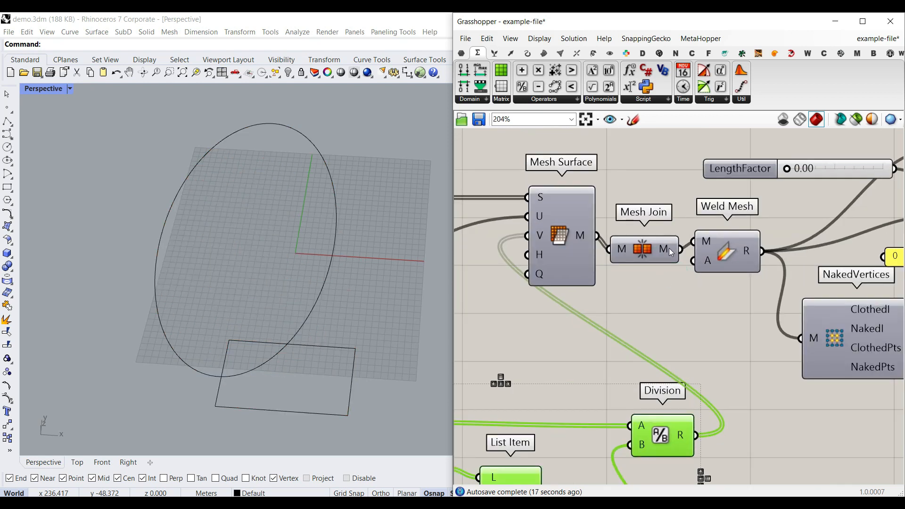
{"action": "right_click", "coordinate": [644, 247]}
{"action": "left_click", "coordinate": [651, 267]}
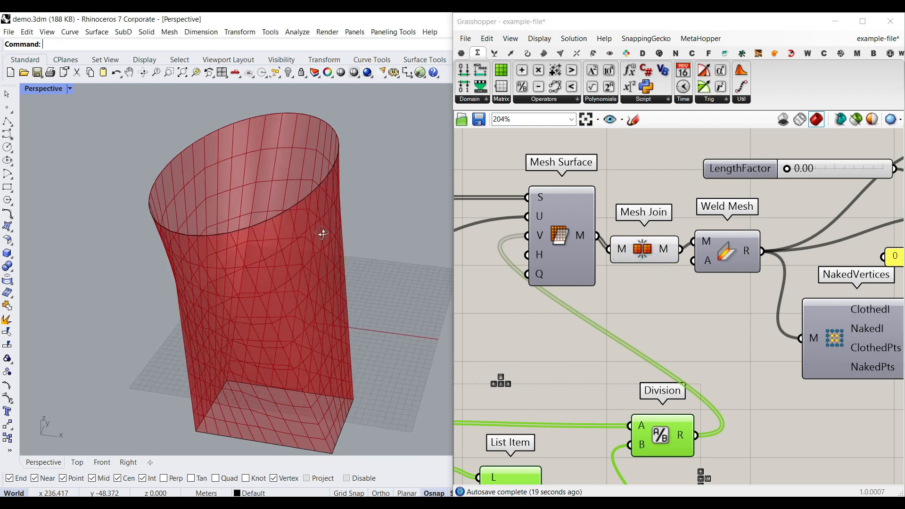
Check the output data of Mesh Join and Weld Mesh, and turn off the Mesh Join preview
{"action": "right_click_drag", "start_coordinate": [744, 252], "coordinate": [662, 255]}
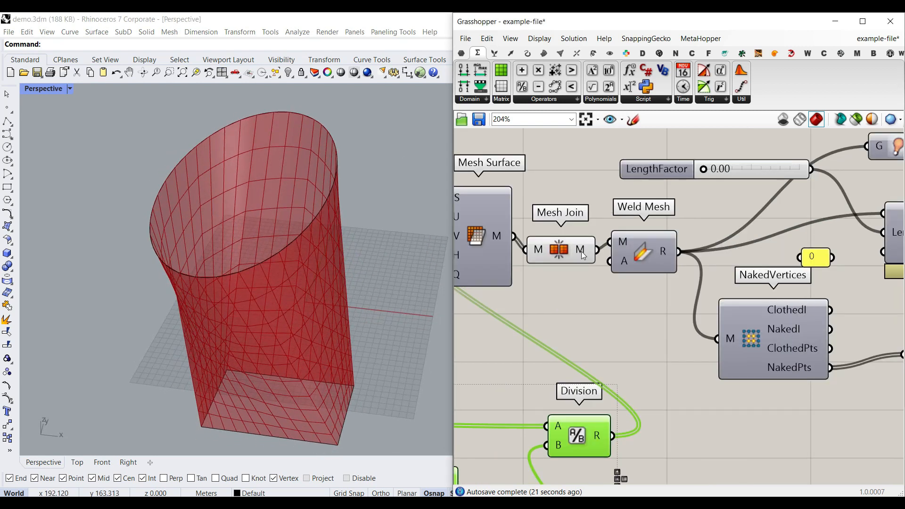
{"action": "mouse_move", "coordinate": [580, 250]}
{"action": "mouse_move", "coordinate": [661, 250]}
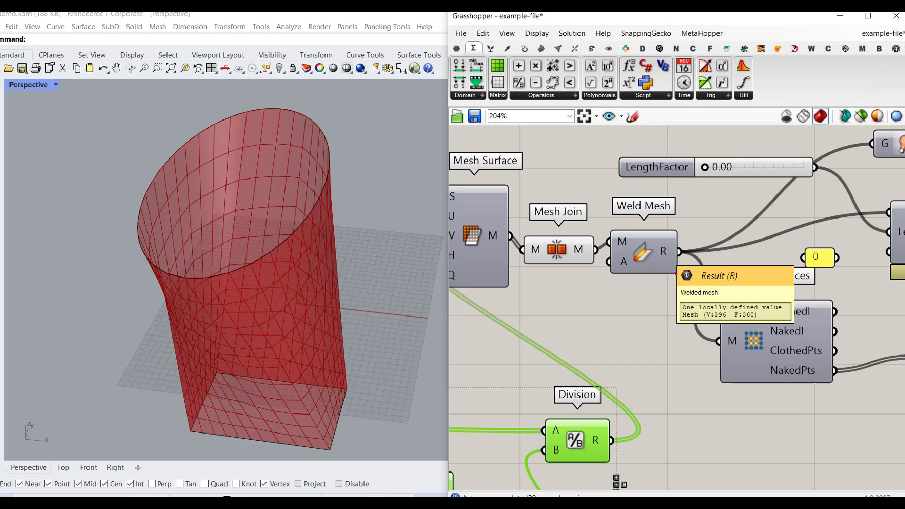
{"action": "right_click", "coordinate": [561, 249]}
{"action": "left_click", "coordinate": [584, 267]}
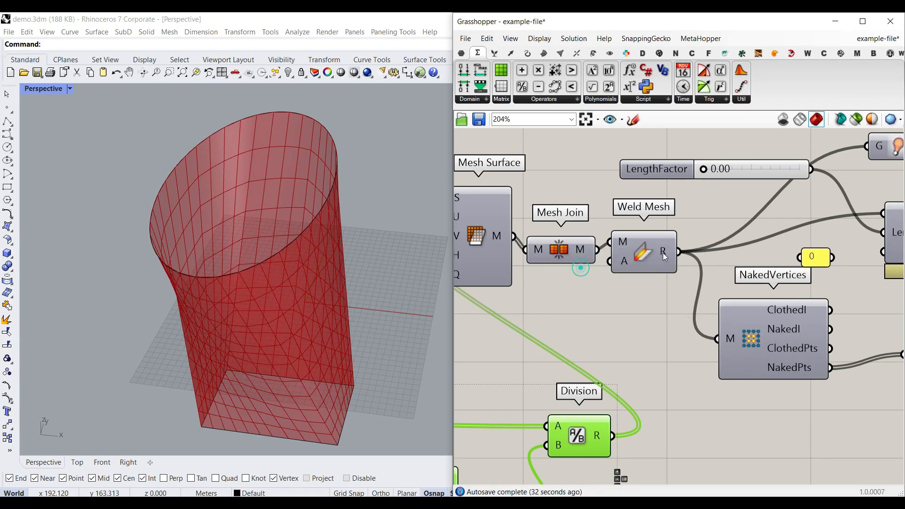
Bake the Weld Mesh result and move the baked mesh beside the curves to inspect its faces and edges
{"action": "right_click", "coordinate": [662, 253]}
{"action": "left_click", "coordinate": [690, 272]}
{"action": "left_click", "coordinate": [673, 380]}
{"action": "scroll", "coordinate": [278, 275], "scroll_direction": "down", "scroll_amount": 4}
{"action": "left_click_drag", "start_coordinate": [317, 296], "coordinate": [416, 290]}
{"action": "left_click", "coordinate": [219, 167]}
{"action": "scroll", "coordinate": [187, 216], "scroll_direction": "down", "scroll_amount": 5}
{"action": "scroll", "coordinate": [289, 299], "scroll_direction": "up", "scroll_amount": 6}
{"action": "right_click_drag", "start_coordinate": [188, 216], "coordinate": [227, 305]}
{"action": "scroll", "coordinate": [200, 200], "scroll_direction": "down", "scroll_amount": 4}
{"action": "mouse_move", "coordinate": [321, 276]}
{"action": "right_mouse_down"}
{"action": "mouse_move", "coordinate": [247, 274]}
{"action": "mouse_move", "coordinate": [348, 271]}
{"action": "mouse_move", "coordinate": [334, 207]}
{"action": "mouse_move", "coordinate": [317, 185]}
{"action": "mouse_move", "coordinate": [275, 234]}
{"action": "mouse_move", "coordinate": [270, 358]}
{"action": "mouse_move", "coordinate": [386, 254]}
{"action": "mouse_move", "coordinate": [311, 292]}
{"action": "mouse_move", "coordinate": [329, 289]}
{"action": "right_mouse_up"}
{"action": "scroll", "coordinate": [270, 301], "scroll_direction": "up", "scroll_amount": 5}
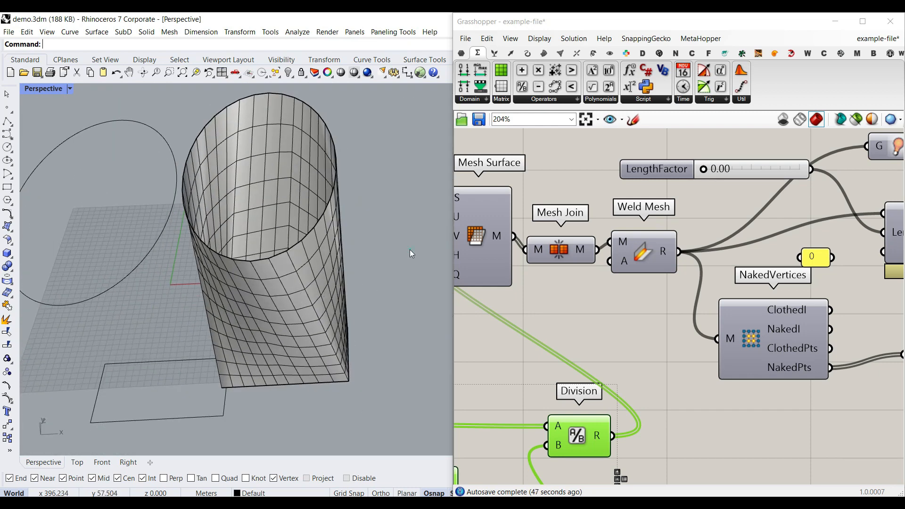
Turn on the Weld Mesh preview
{"action": "scroll", "coordinate": [372, 278], "scroll_direction": "down", "scroll_amount": 5}
{"action": "right_click", "coordinate": [646, 242]}
{"action": "left_click", "coordinate": [658, 262]}
{"action": "scroll", "coordinate": [301, 300], "scroll_direction": "up", "scroll_amount": 5}
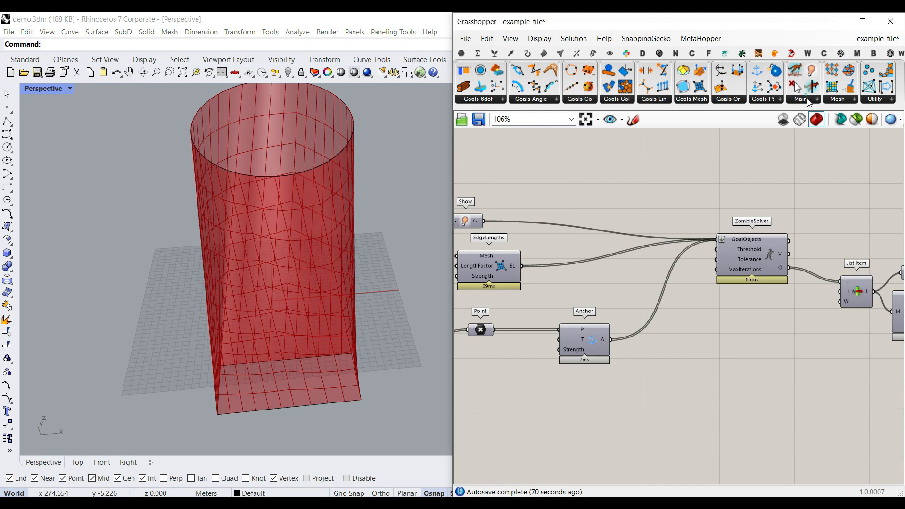
Look through the main Kangaroo components and move the Show component slightly above EdgeLengths
{"action": "left_click", "coordinate": [807, 100]}
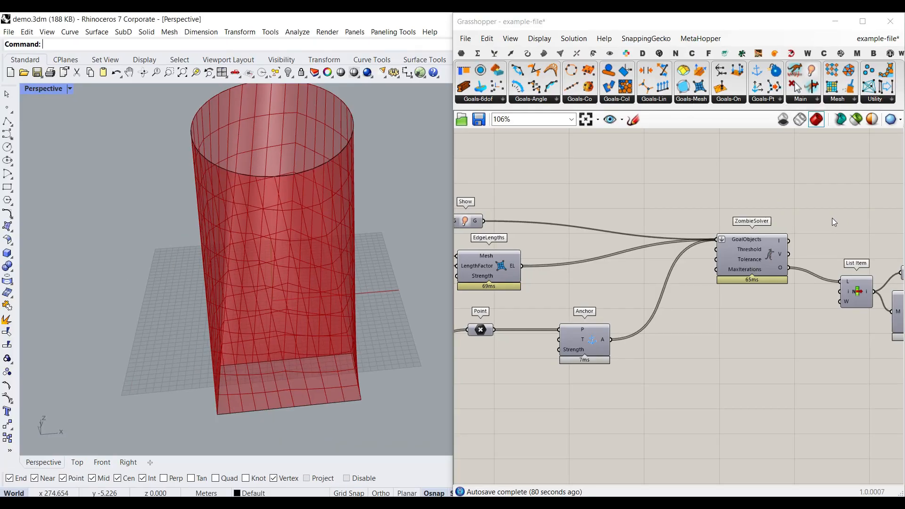
{"action": "right_click_drag", "start_coordinate": [549, 221], "coordinate": [651, 223]}
{"action": "left_click_drag", "start_coordinate": [568, 222], "coordinate": [604, 215]}
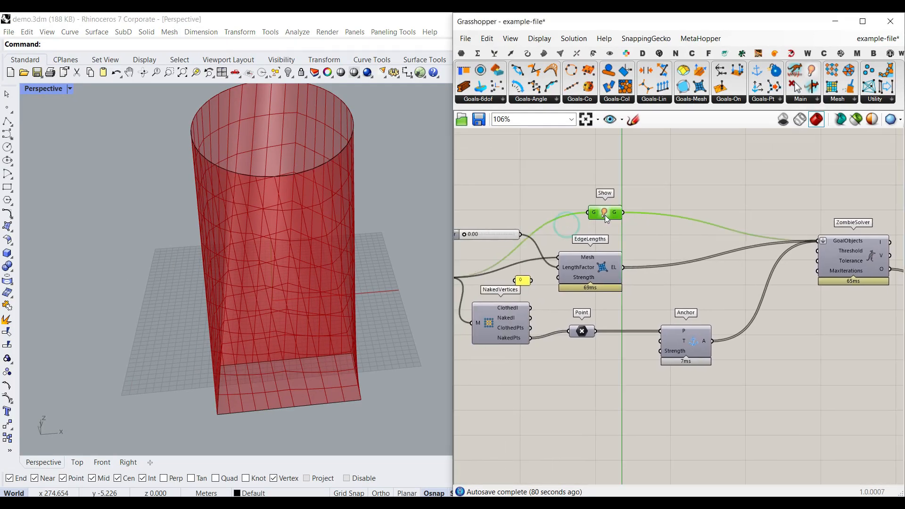
{"action": "right_click_drag", "start_coordinate": [490, 269], "coordinate": [620, 271]}
{"action": "scroll", "coordinate": [568, 283], "scroll_direction": "up", "scroll_amount": 4}
{"action": "right_click_drag", "start_coordinate": [885, 190], "coordinate": [582, 253]}
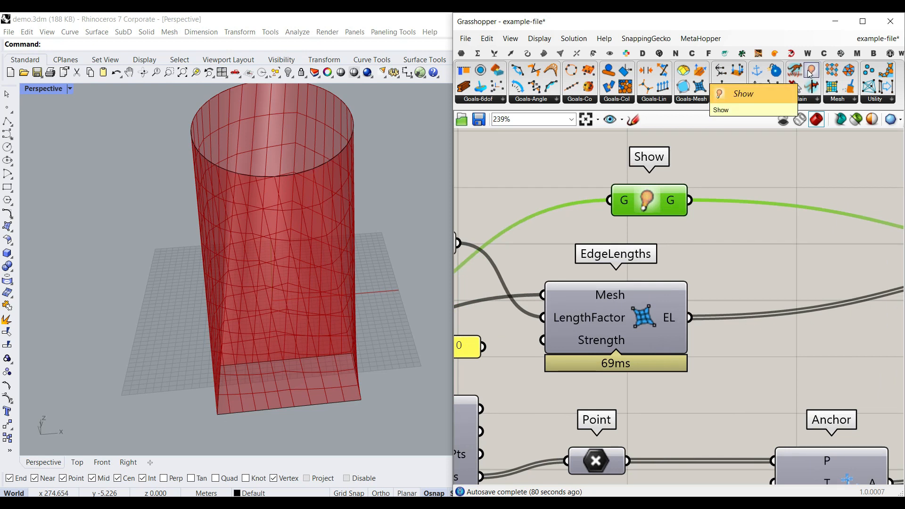
Examine ZombieSolver's GoalObjects input and the EdgeLengths goal with its Mesh and LengthFactor connections
{"action": "right_click_drag", "start_coordinate": [752, 238], "coordinate": [601, 237]}
{"action": "scroll", "coordinate": [600, 237], "scroll_direction": "down", "scroll_amount": 2}
{"action": "right_click_drag", "start_coordinate": [800, 246], "coordinate": [629, 246]}
{"action": "right_click", "coordinate": [749, 250]}
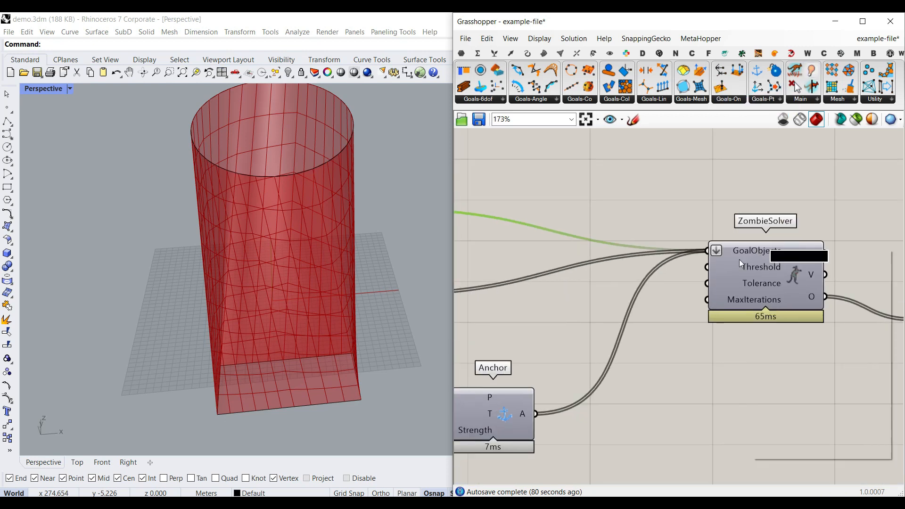
{"action": "left_click", "coordinate": [674, 205]}
{"action": "left_click", "coordinate": [674, 205]}
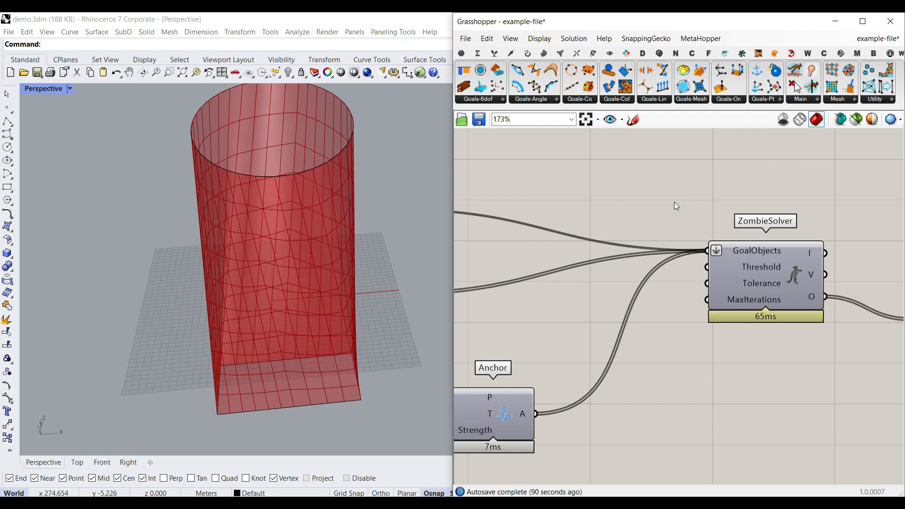
{"action": "right_click_drag", "start_coordinate": [581, 231], "coordinate": [753, 241]}
{"action": "right_click_drag", "start_coordinate": [581, 267], "coordinate": [662, 258]}
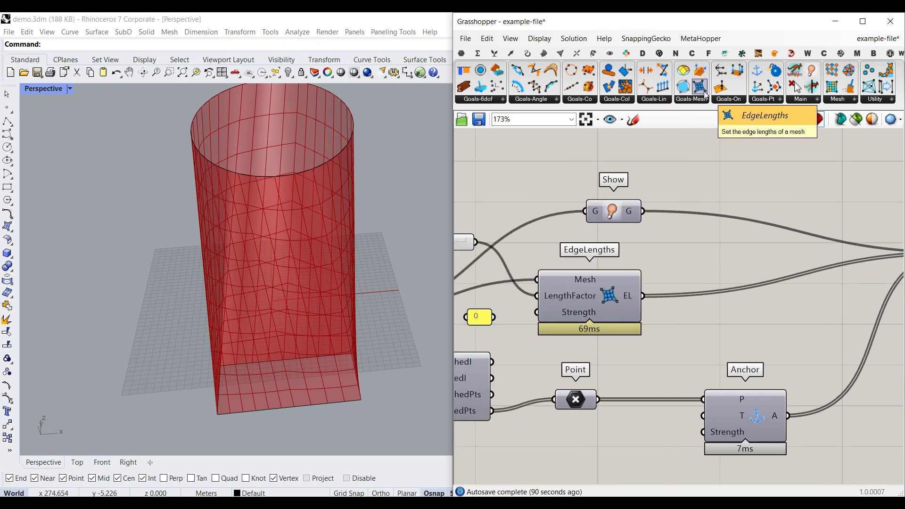
{"action": "right_click_drag", "start_coordinate": [591, 316], "coordinate": [798, 271]}
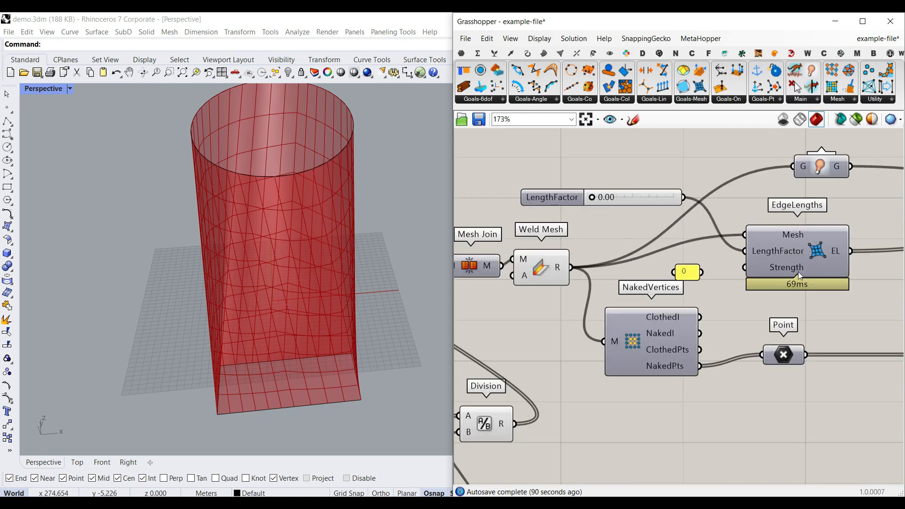
{"action": "scroll", "coordinate": [798, 272], "scroll_direction": "up", "scroll_amount": 2}
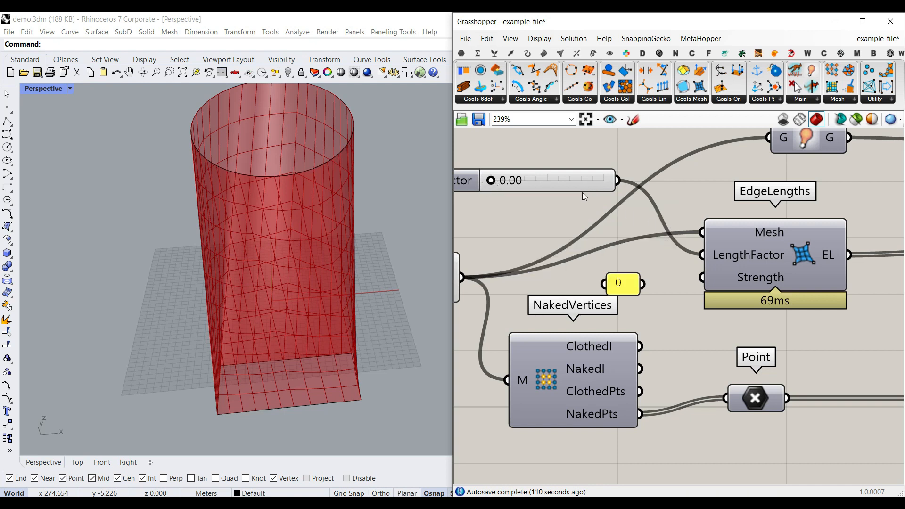
{"action": "right_click_drag", "start_coordinate": [816, 246], "coordinate": [502, 259]}
{"action": "scroll", "coordinate": [663, 265], "scroll_direction": "down", "scroll_amount": 3}
{"action": "right_click_drag", "start_coordinate": [670, 310], "coordinate": [826, 273]}
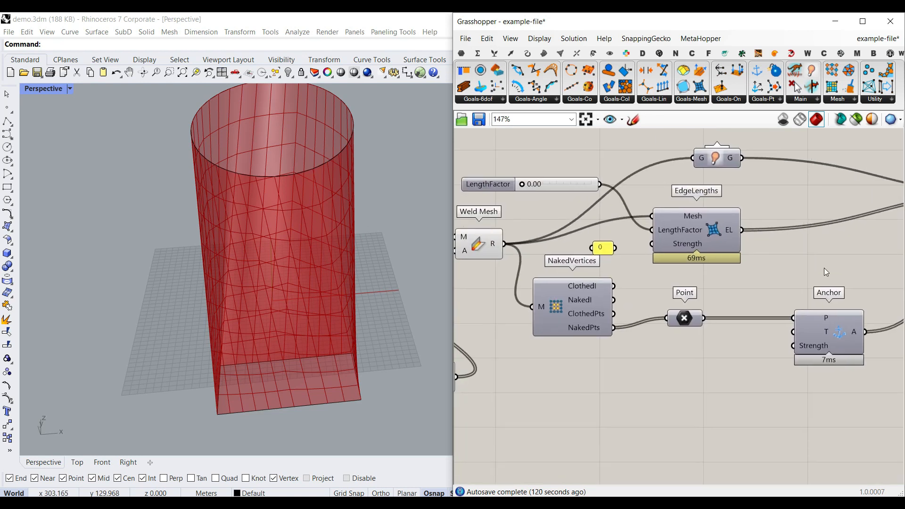
{"action": "right_click_drag", "start_coordinate": [763, 184], "coordinate": [776, 169]}
Examine the NakedVertices points and select the Point parameter to highlight the mesh's boundary points
{"action": "left_click", "coordinate": [846, 99]}
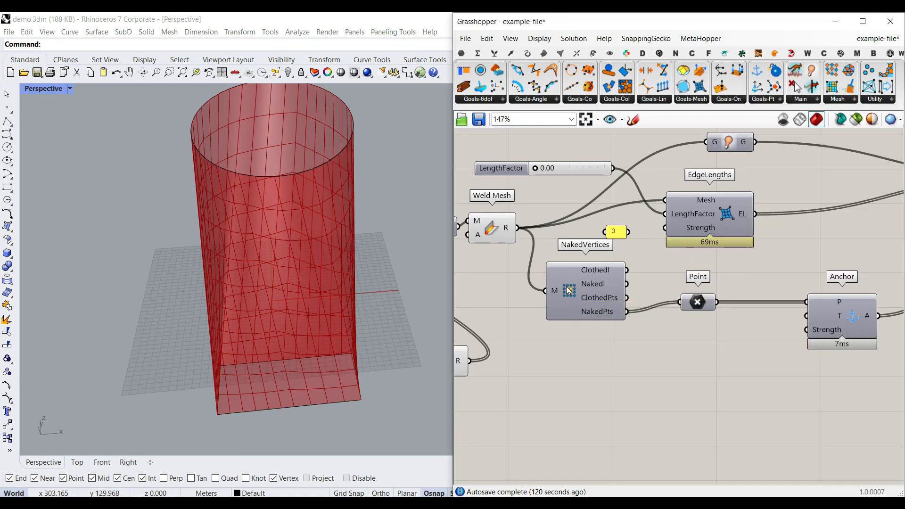
{"action": "left_click", "coordinate": [582, 304]}
{"action": "right_click", "coordinate": [694, 304]}
{"action": "scroll", "coordinate": [599, 317], "scroll_direction": "up", "scroll_amount": 3}
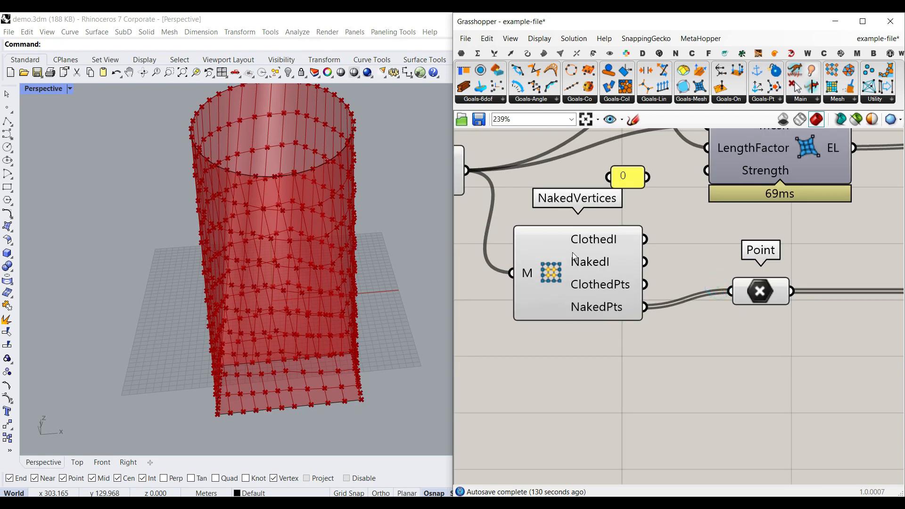
{"action": "left_click", "coordinate": [765, 295]}
{"action": "scroll", "coordinate": [273, 293], "scroll_direction": "down", "scroll_amount": 5}
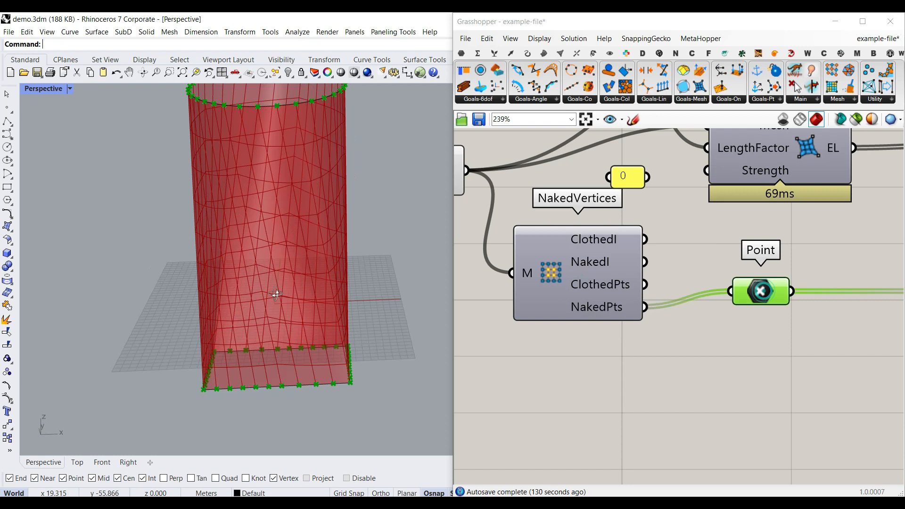
{"action": "right_click_drag", "start_coordinate": [238, 315], "coordinate": [217, 216]}
{"action": "scroll", "coordinate": [232, 225], "scroll_direction": "up", "scroll_amount": 5}
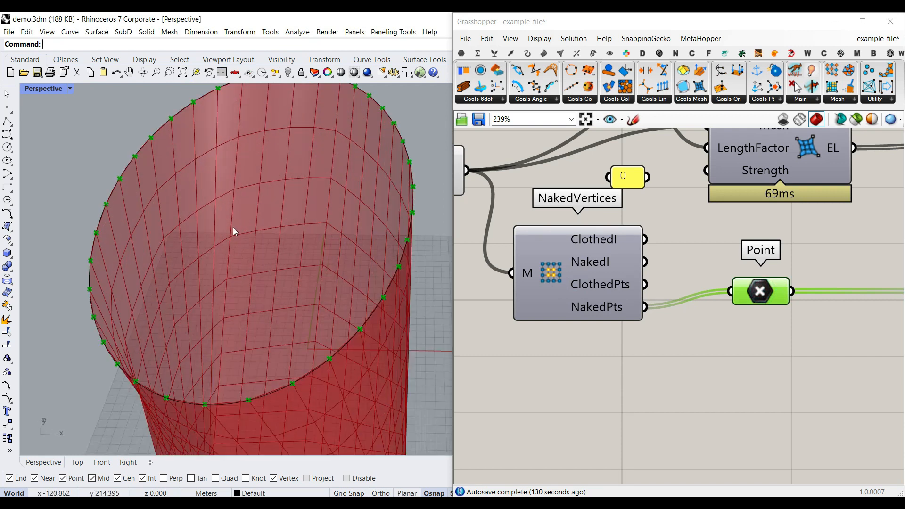
Move the Point parameter closer to Anchor, aligned with its P input, and inspect the anchored boundary points
{"action": "right_click_drag", "start_coordinate": [762, 307], "coordinate": [614, 304]}
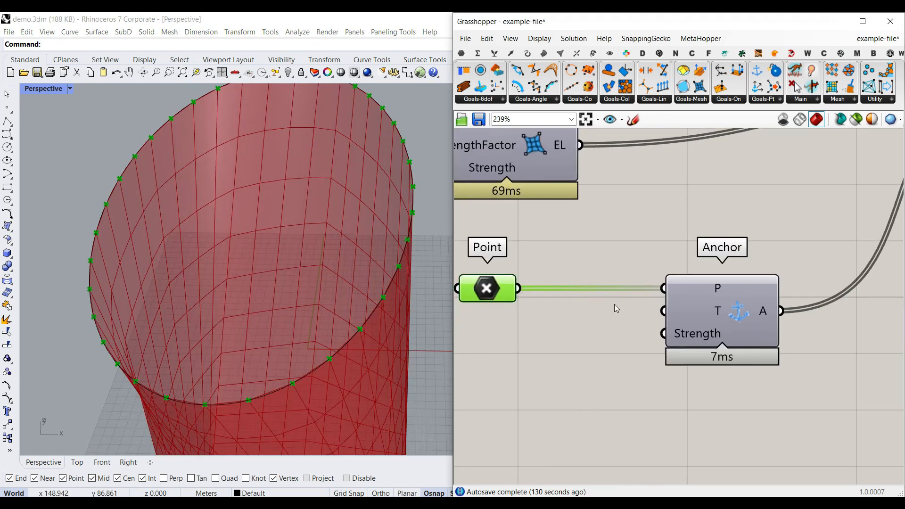
{"action": "left_click", "coordinate": [780, 100]}
{"action": "left_click", "coordinate": [587, 351]}
{"action": "left_click_drag", "start_coordinate": [487, 297], "coordinate": [518, 297]}
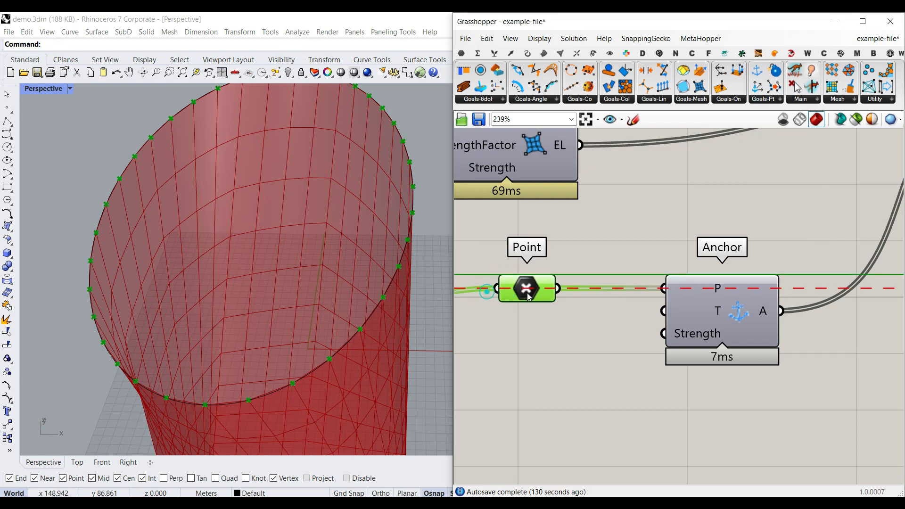
{"action": "scroll", "coordinate": [333, 330], "scroll_direction": "down", "scroll_amount": 4}
{"action": "right_click_drag", "start_coordinate": [333, 329], "coordinate": [326, 292]}
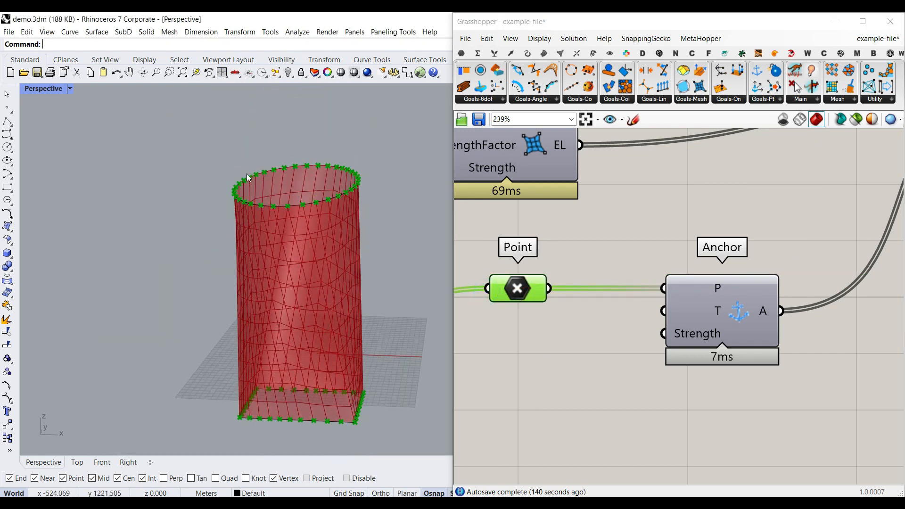
Turn off the preview of the components before ZombieSolver and turn on the preview of the List Item fed by its O output
{"action": "scroll", "coordinate": [739, 302], "scroll_direction": "down", "scroll_amount": 4}
{"action": "right_click_drag", "start_coordinate": [739, 303], "coordinate": [592, 339]}
{"action": "scroll", "coordinate": [790, 215], "scroll_direction": "up", "scroll_amount": 4}
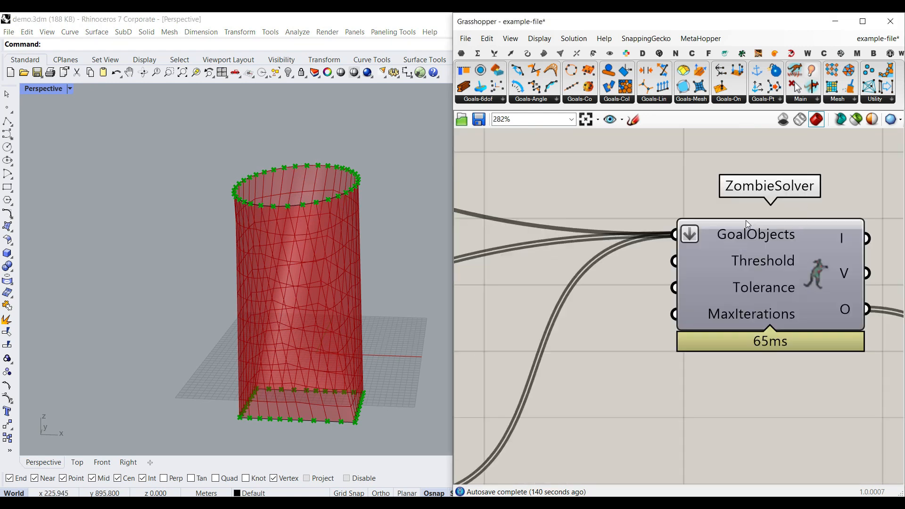
{"action": "scroll", "coordinate": [728, 273], "scroll_direction": "down", "scroll_amount": 12}
{"action": "left_click_drag", "start_coordinate": [785, 371], "coordinate": [672, 288]}
{"action": "middle_click", "coordinate": [773, 256]}
{"action": "left_click", "coordinate": [796, 274]}
{"action": "scroll", "coordinate": [714, 283], "scroll_direction": "up", "scroll_amount": 10}
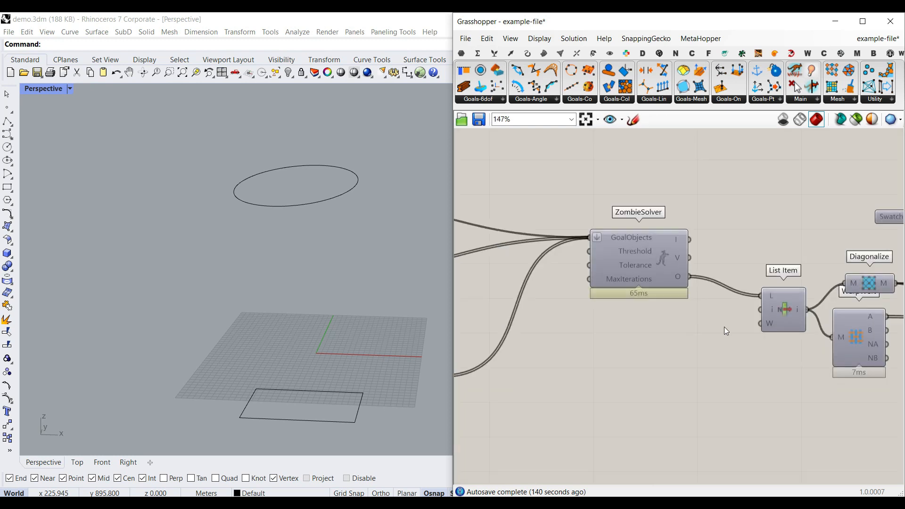
{"action": "right_click", "coordinate": [682, 263]}
{"action": "left_click", "coordinate": [702, 281]}
{"action": "right_click_drag", "start_coordinate": [321, 343], "coordinate": [250, 330]}
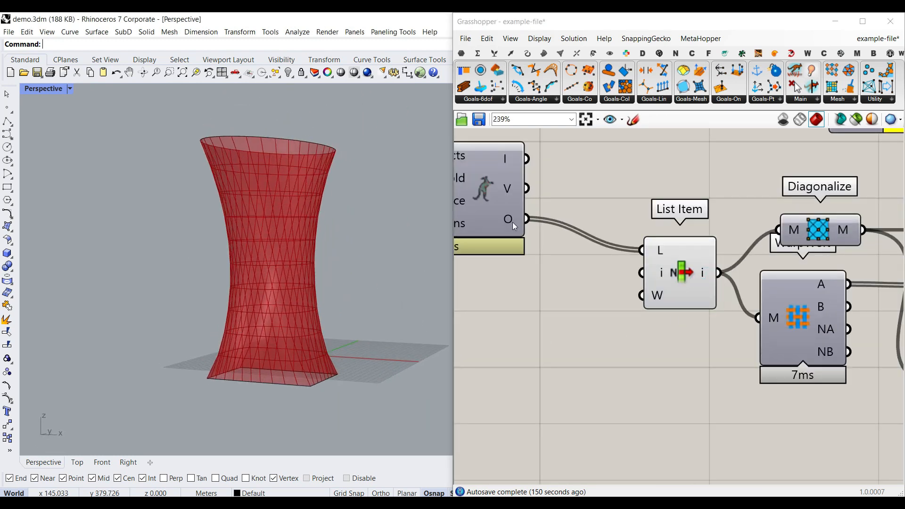
Trace the goals feeding ZombieSolver and its O output, then examine the List Item's index input
{"action": "right_click_drag", "start_coordinate": [488, 236], "coordinate": [898, 272]}
{"action": "scroll", "coordinate": [648, 267], "scroll_direction": "down", "scroll_amount": 3}
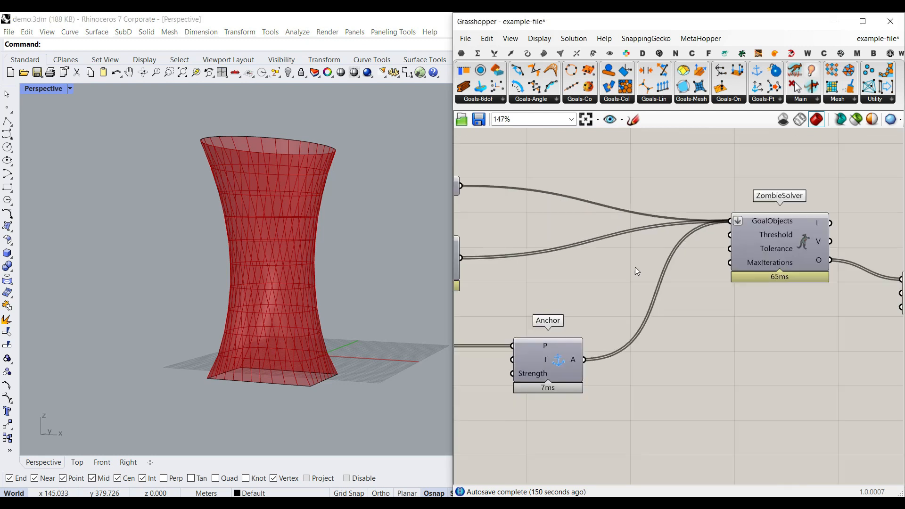
{"action": "right_click_drag", "start_coordinate": [478, 216], "coordinate": [635, 214]}
{"action": "scroll", "coordinate": [615, 227], "scroll_direction": "up", "scroll_amount": 1}
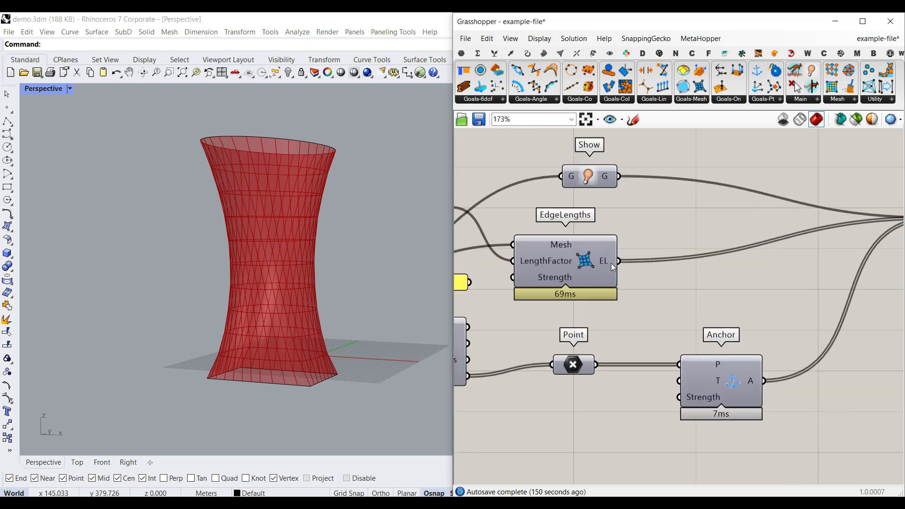
{"action": "right_click_drag", "start_coordinate": [779, 290], "coordinate": [560, 258]}
{"action": "right_click_drag", "start_coordinate": [894, 274], "coordinate": [687, 270]}
{"action": "mouse_move", "coordinate": [613, 231]}
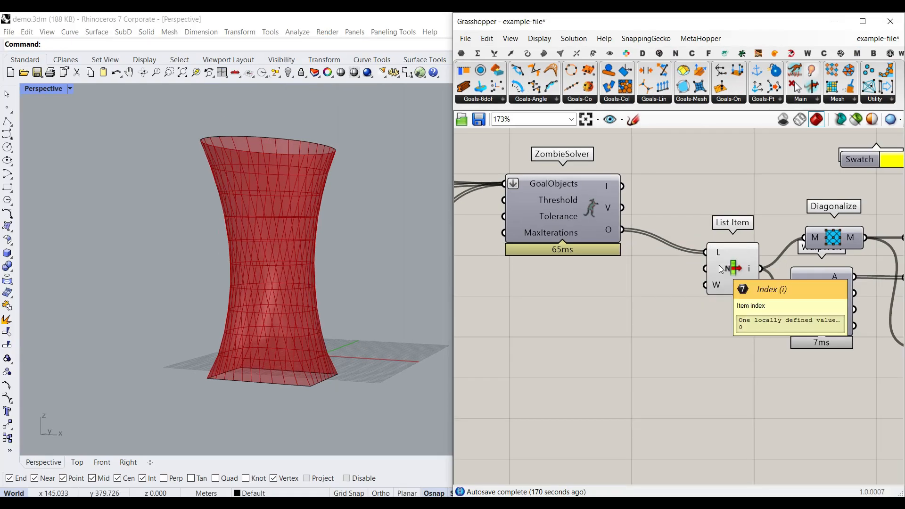
{"action": "left_click", "coordinate": [721, 269]}
{"action": "left_click", "coordinate": [672, 326]}
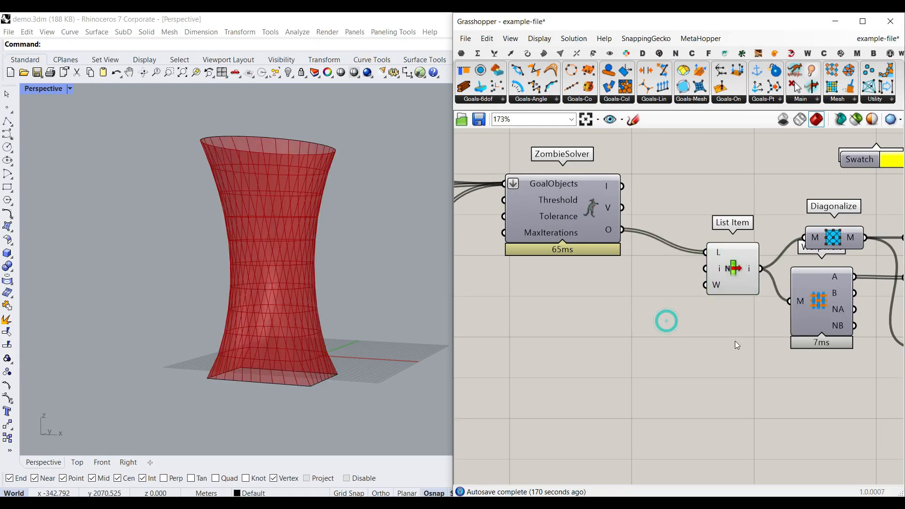
Move Diagonalize clear of the WarpWeft label, turn on its preview and turn off the preview of the List Item feeding it
{"action": "right_click_drag", "start_coordinate": [734, 340], "coordinate": [655, 333]}
{"action": "scroll", "coordinate": [683, 313], "scroll_direction": "up", "scroll_amount": 4}
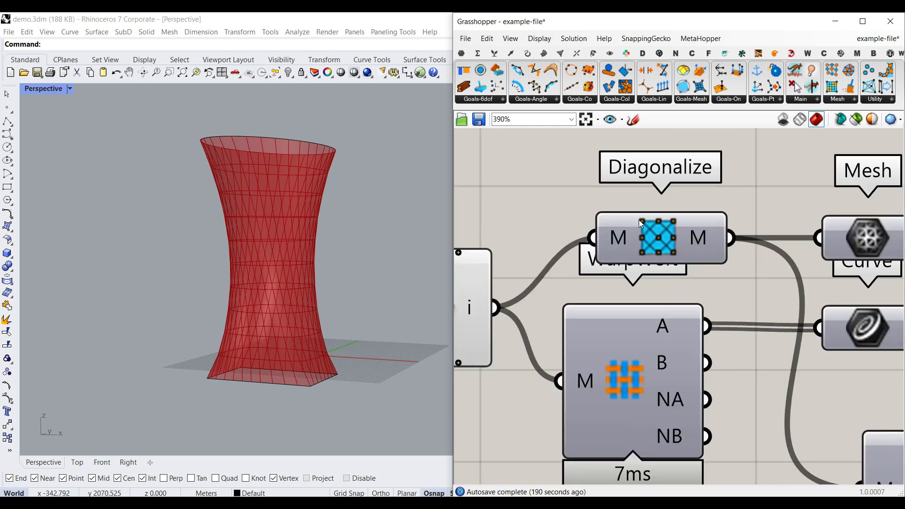
{"action": "left_click_drag", "start_coordinate": [661, 244], "coordinate": [647, 224]}
{"action": "left_click", "coordinate": [655, 234]}
{"action": "right_click_drag", "start_coordinate": [565, 234], "coordinate": [655, 235]}
{"action": "right_click", "coordinate": [523, 294]}
{"action": "left_click", "coordinate": [537, 313]}
{"action": "left_click", "coordinate": [608, 283]}
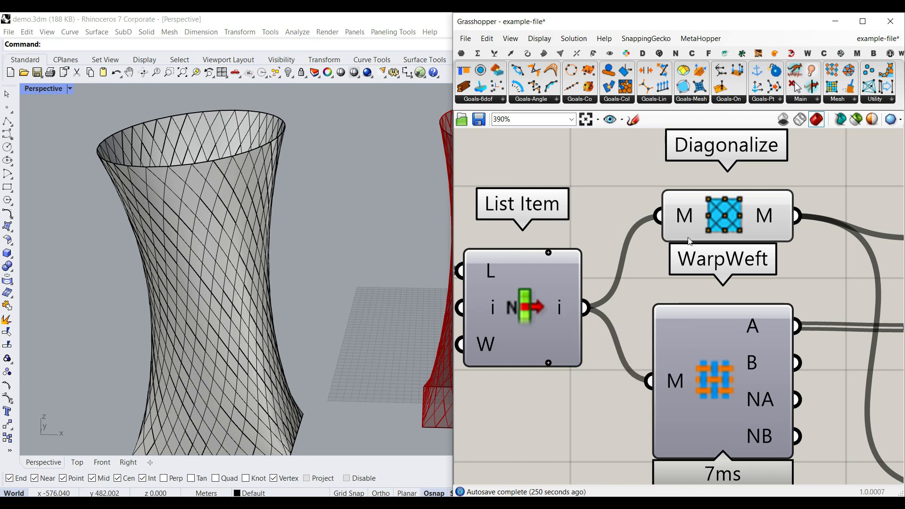
Delete the baked diagonal mesh standing beside the original table in the Rhino viewport
{"action": "scroll", "coordinate": [250, 271], "scroll_direction": "down", "scroll_amount": 5}
{"action": "left_click", "coordinate": [227, 277]}
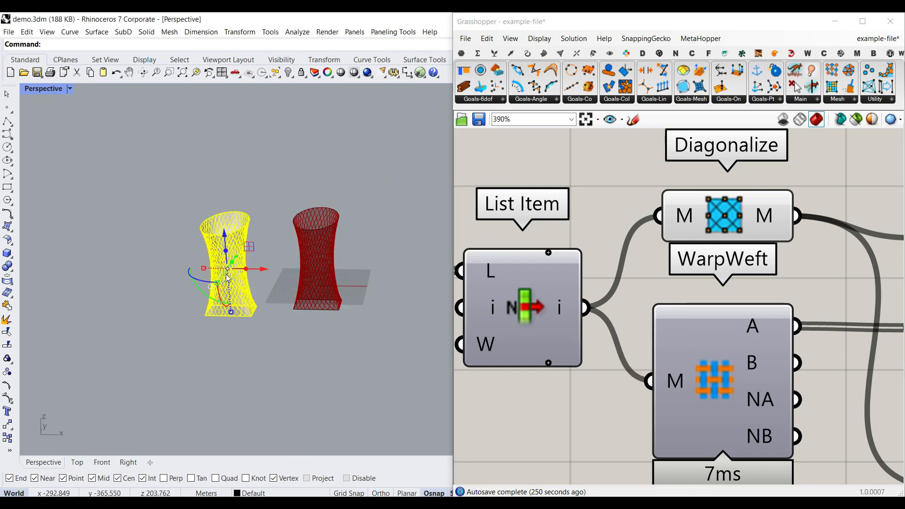
{"action": "key", "text": "Delete"}
Turn on the Custom Preview component that colours the diagonal mesh yellow and inspect the shaded model
{"action": "scroll", "coordinate": [562, 287], "scroll_direction": "down", "scroll_amount": 5}
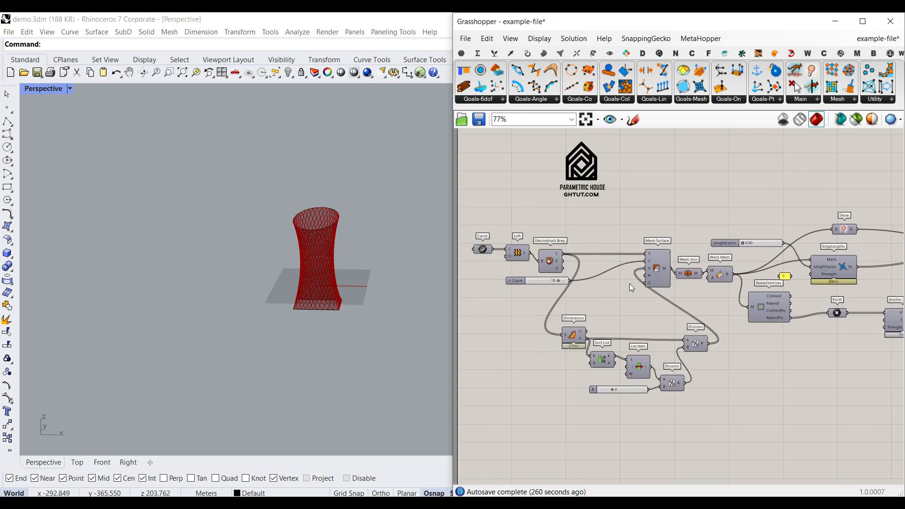
{"action": "scroll", "coordinate": [636, 278], "scroll_direction": "up", "scroll_amount": 2}
{"action": "scroll", "coordinate": [647, 266], "scroll_direction": "down", "scroll_amount": 4}
{"action": "right_click_drag", "start_coordinate": [802, 269], "coordinate": [608, 275]}
{"action": "right_click_drag", "start_coordinate": [799, 283], "coordinate": [467, 254]}
{"action": "scroll", "coordinate": [613, 267], "scroll_direction": "up", "scroll_amount": 5}
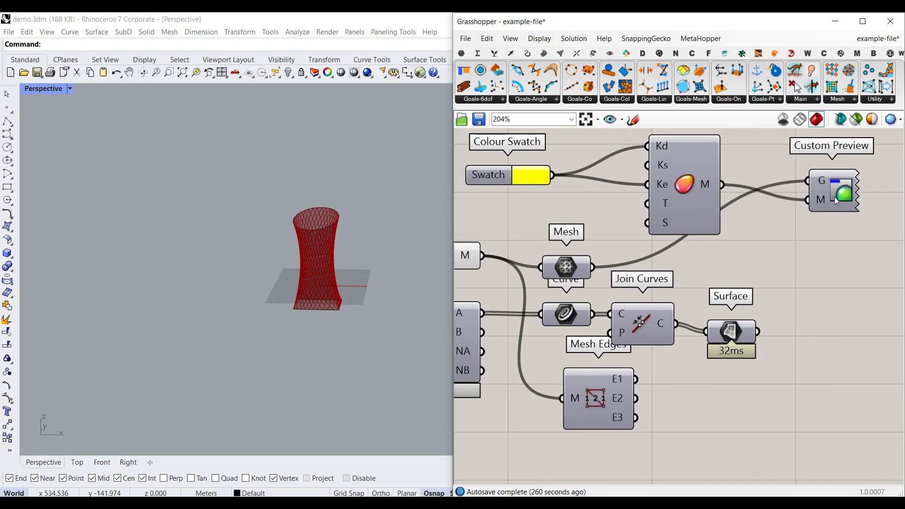
{"action": "middle_click", "coordinate": [850, 211]}
{"action": "scroll", "coordinate": [327, 292], "scroll_direction": "up", "scroll_amount": 10}
{"action": "right_click_drag", "start_coordinate": [327, 292], "coordinate": [274, 278]}
Turn on the preview of Mesh Edges and inspect the diagonal edge lines on the yellow mesh
{"action": "scroll", "coordinate": [329, 268], "scroll_direction": "down", "scroll_amount": 5}
{"action": "right_click_drag", "start_coordinate": [545, 259], "coordinate": [636, 258]}
{"action": "right_click", "coordinate": [683, 392]}
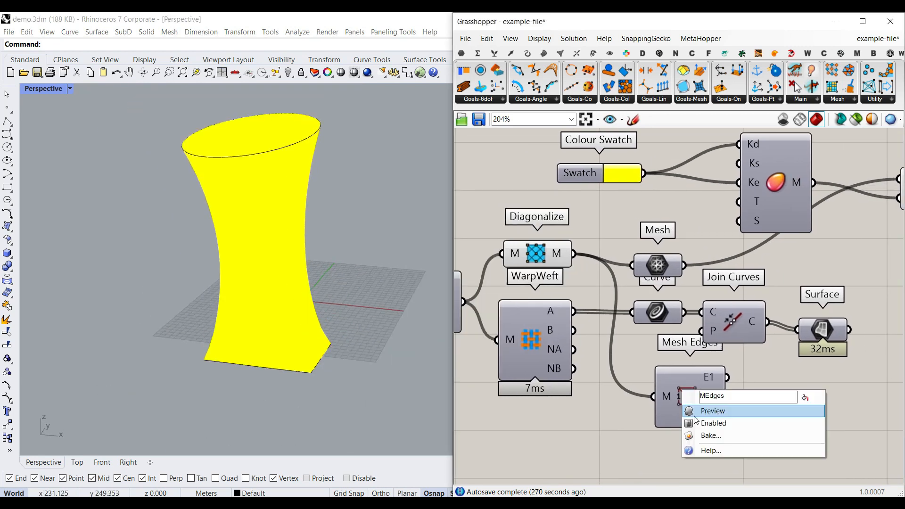
{"action": "left_click", "coordinate": [700, 413]}
{"action": "scroll", "coordinate": [266, 306], "scroll_direction": "up", "scroll_amount": 5}
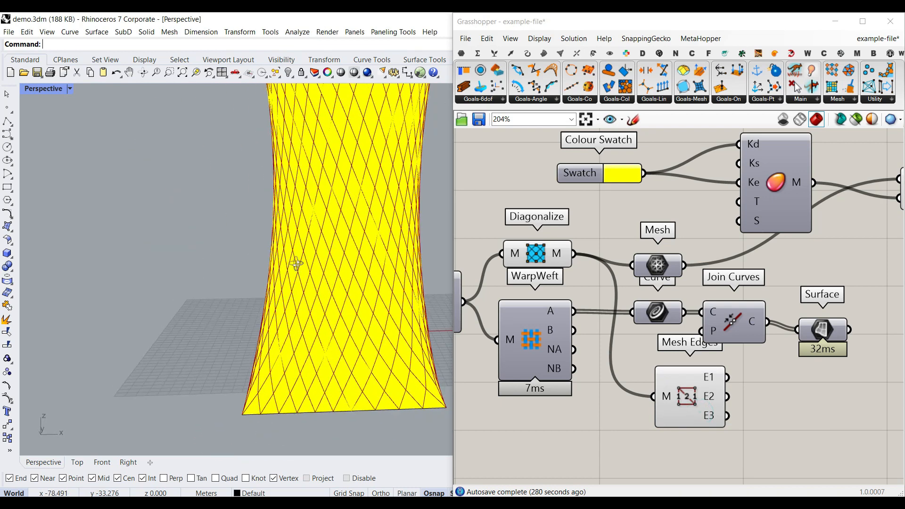
{"action": "scroll", "coordinate": [282, 283], "scroll_direction": "down", "scroll_amount": 2}
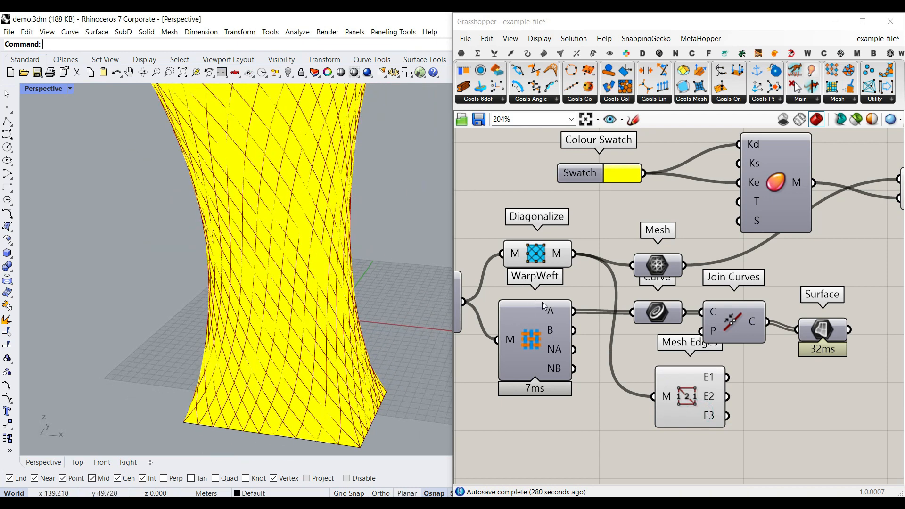
Locate WarpWeft among Kangaroo's Mesh components and move the one on the canvas slightly down, away from Diagonalize
{"action": "right_click_drag", "start_coordinate": [606, 353], "coordinate": [604, 335]}
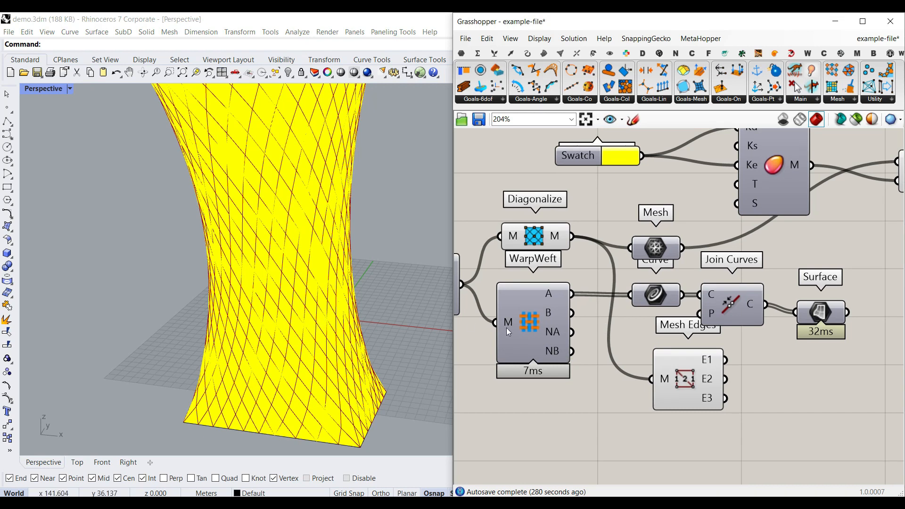
{"action": "right_click_drag", "start_coordinate": [541, 327], "coordinate": [566, 341]}
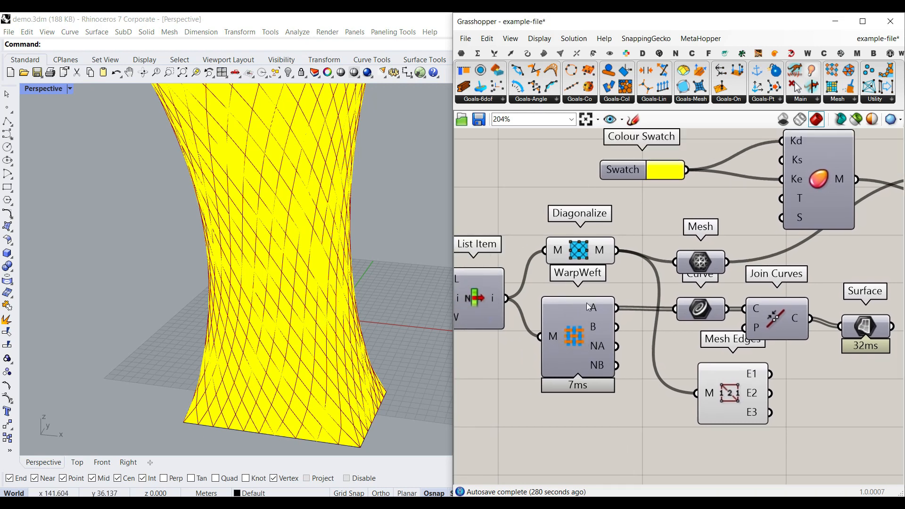
{"action": "left_click", "coordinate": [833, 98]}
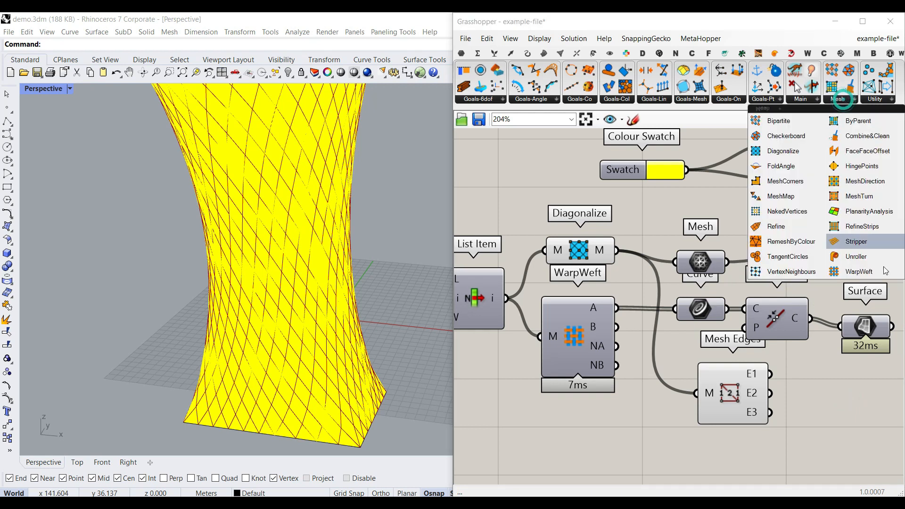
{"action": "left_click", "coordinate": [578, 345]}
{"action": "right_click_drag", "start_coordinate": [578, 345], "coordinate": [534, 317]}
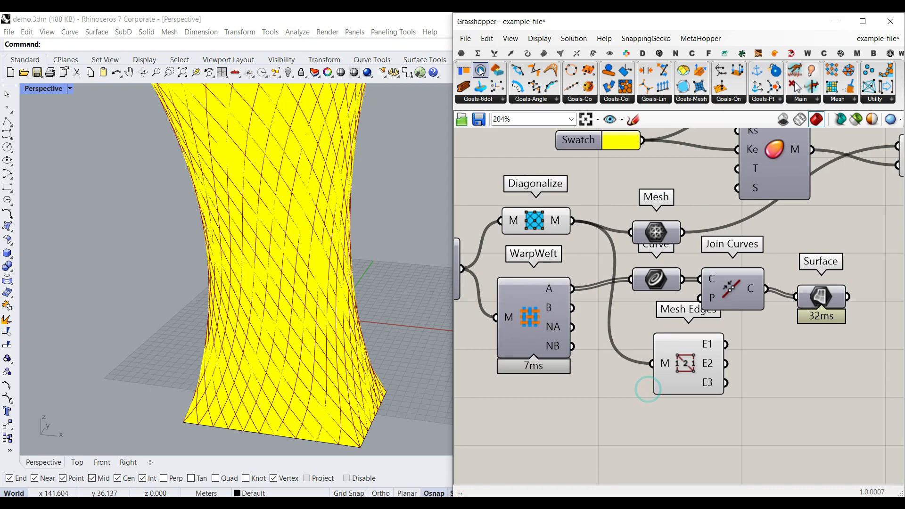
Place a Curve parameter beside WarpWeft, connect the A output to it and select it to highlight those curves
{"action": "left_click", "coordinate": [462, 53]}
{"action": "left_click_drag", "start_coordinate": [496, 87], "coordinate": [611, 366]}
{"action": "left_click_drag", "start_coordinate": [571, 288], "coordinate": [589, 368]}
{"action": "left_click", "coordinate": [612, 370]}
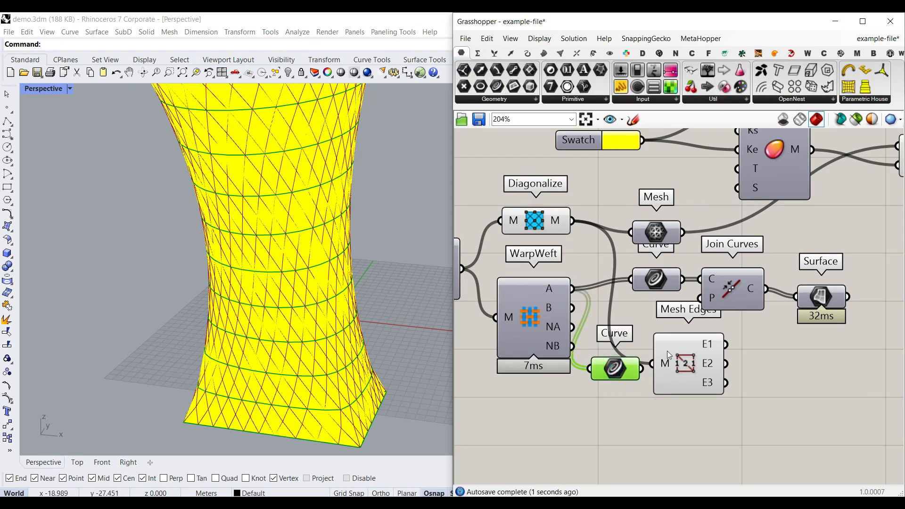
Connect WarpWeft's B output to the new Curve parameter instead, inspect the highlighted curves and delete the parameter
{"action": "left_click_drag", "start_coordinate": [572, 307], "coordinate": [590, 368]}
{"action": "scroll", "coordinate": [278, 330], "scroll_direction": "down", "scroll_amount": 7}
{"action": "mouse_move", "coordinate": [278, 330]}
{"action": "right_mouse_down"}
{"action": "mouse_move", "coordinate": [293, 278]}
{"action": "mouse_move", "coordinate": [257, 311]}
{"action": "mouse_move", "coordinate": [295, 313]}
{"action": "mouse_move", "coordinate": [277, 321]}
{"action": "right_mouse_up"}
{"action": "scroll", "coordinate": [261, 318], "scroll_direction": "up", "scroll_amount": 7}
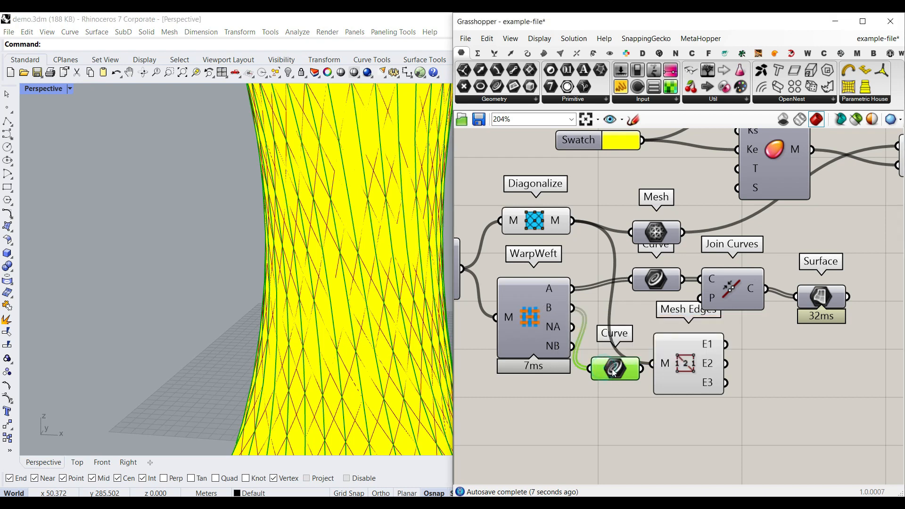
{"action": "key", "text": "Delete"}
Move the Curve parameter clear of Mesh, turn on the preview of the Surface parameter and inspect its surfaces inside the table
{"action": "left_click_drag", "start_coordinate": [657, 282], "coordinate": [630, 291]}
{"action": "right_click_drag", "start_coordinate": [821, 293], "coordinate": [754, 300]}
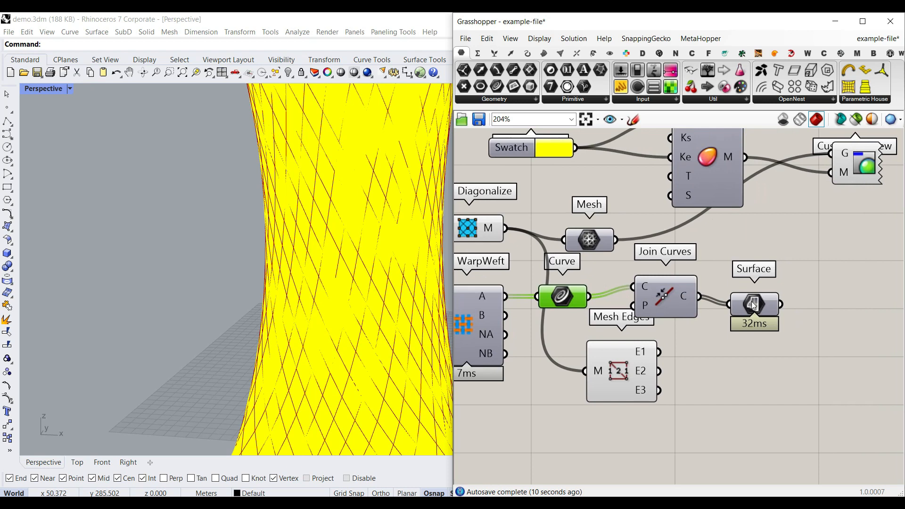
{"action": "right_click", "coordinate": [753, 306]}
{"action": "left_click", "coordinate": [773, 282]}
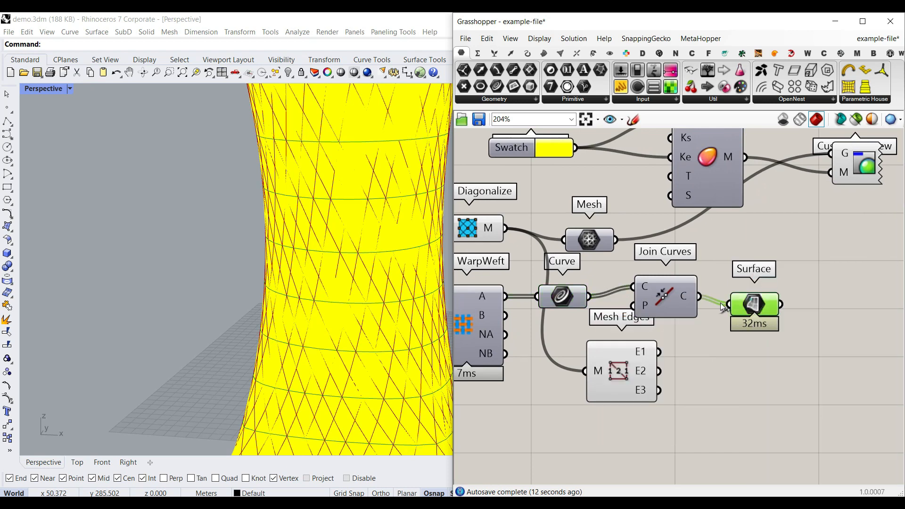
{"action": "right_click_drag", "start_coordinate": [330, 212], "coordinate": [320, 345]}
{"action": "scroll", "coordinate": [320, 345], "scroll_direction": "down", "scroll_amount": 5}
{"action": "right_click_drag", "start_coordinate": [296, 309], "coordinate": [297, 276]}
Try the LengthFactor slider at 0.84 to see its effect on the surfaces and return it to 0.00
{"action": "right_click_drag", "start_coordinate": [585, 306], "coordinate": [707, 316]}
{"action": "scroll", "coordinate": [730, 306], "scroll_direction": "down", "scroll_amount": 4}
{"action": "scroll", "coordinate": [731, 304], "scroll_direction": "down", "scroll_amount": 3}
{"action": "right_click_drag", "start_coordinate": [466, 283], "coordinate": [652, 284]}
{"action": "right_click_drag", "start_coordinate": [504, 263], "coordinate": [630, 265]}
{"action": "scroll", "coordinate": [632, 265], "scroll_direction": "up", "scroll_amount": 6}
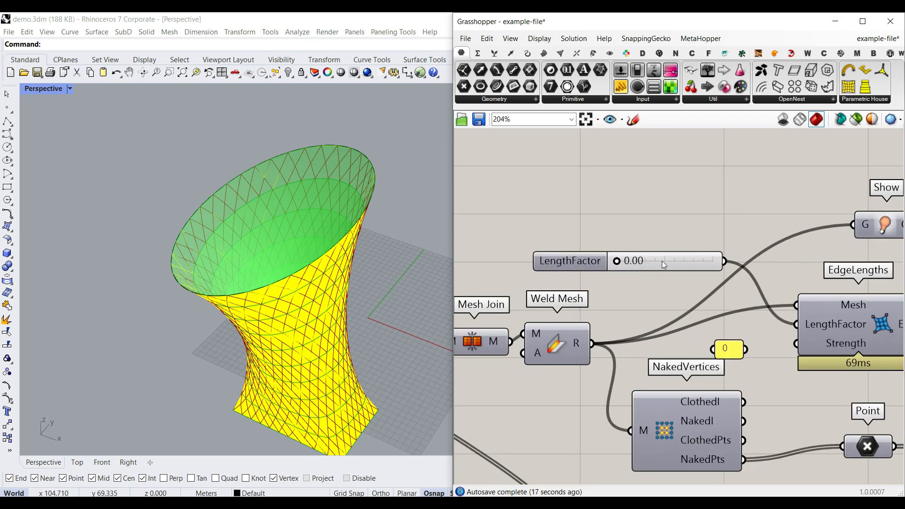
{"action": "left_click_drag", "start_coordinate": [617, 264], "coordinate": [698, 264]}
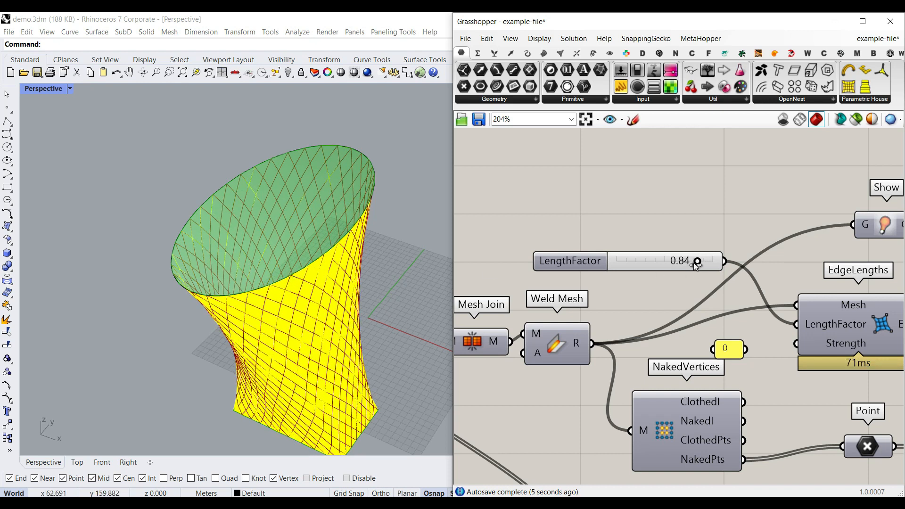
{"action": "left_click_drag", "start_coordinate": [697, 264], "coordinate": [565, 267]}
{"action": "right_click_drag", "start_coordinate": [285, 281], "coordinate": [259, 308]}
Bake the surfaces of the Surface parameter fed by Join Curves into Rhino
{"action": "scroll", "coordinate": [739, 298], "scroll_direction": "down", "scroll_amount": 4}
{"action": "right_click_drag", "start_coordinate": [758, 302], "coordinate": [643, 314]}
{"action": "right_click_drag", "start_coordinate": [902, 350], "coordinate": [785, 283]}
{"action": "scroll", "coordinate": [784, 255], "scroll_direction": "up", "scroll_amount": 6}
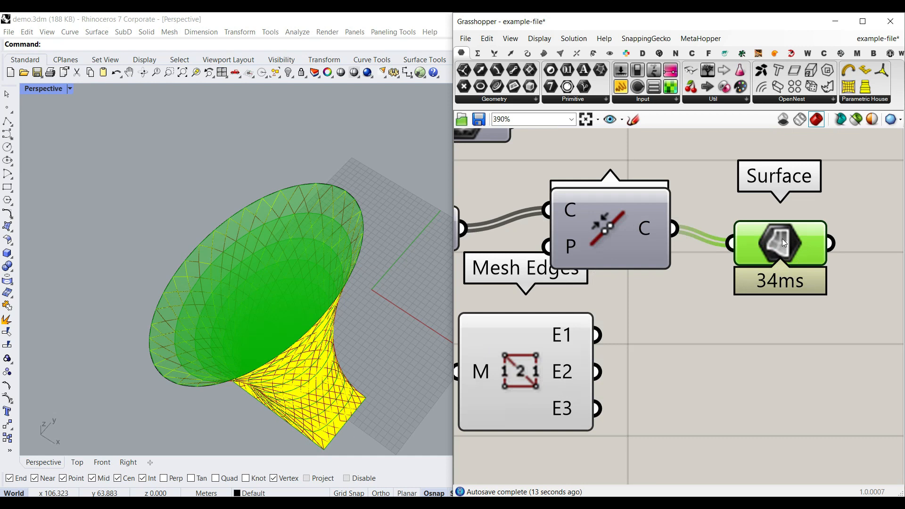
{"action": "right_click", "coordinate": [784, 243]}
{"action": "left_click", "coordinate": [783, 287]}
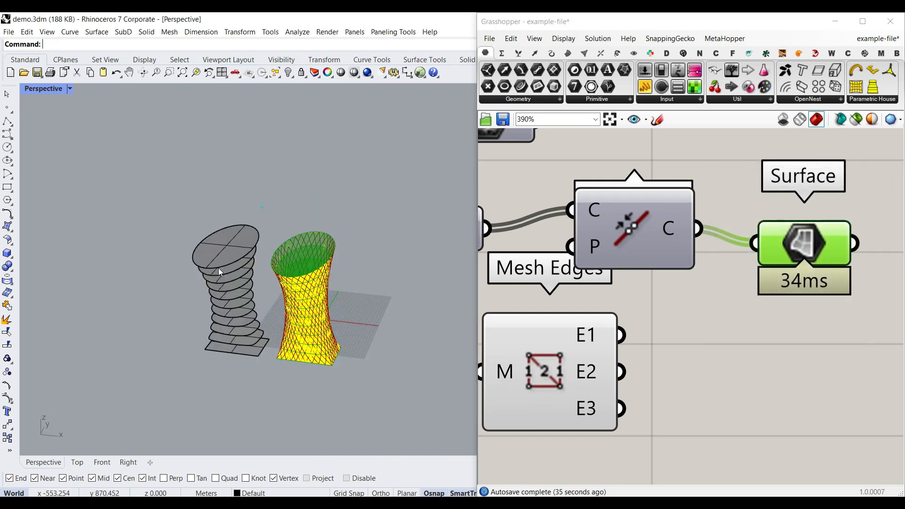
Inspect the stacked baked surfaces beside the table and delete them all
{"action": "scroll", "coordinate": [218, 268], "scroll_direction": "up", "scroll_amount": 6}
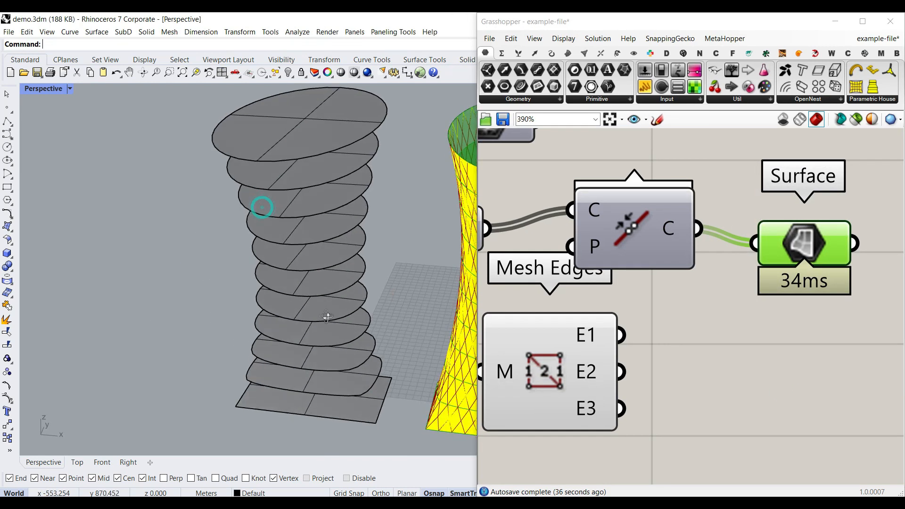
{"action": "scroll", "coordinate": [253, 312], "scroll_direction": "down", "scroll_amount": 6}
{"action": "scroll", "coordinate": [255, 313], "scroll_direction": "down", "scroll_amount": 2}
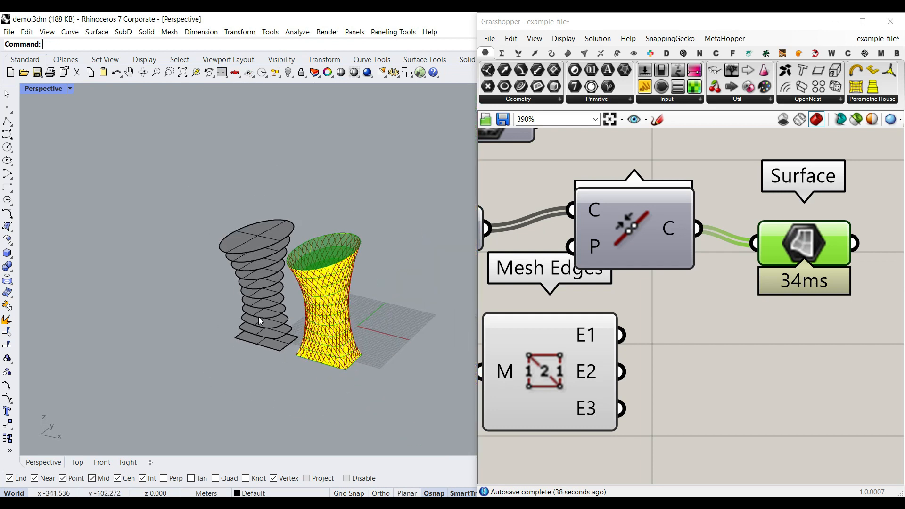
{"action": "left_click_drag", "start_coordinate": [265, 379], "coordinate": [243, 242]}
{"action": "key", "text": "Delete"}
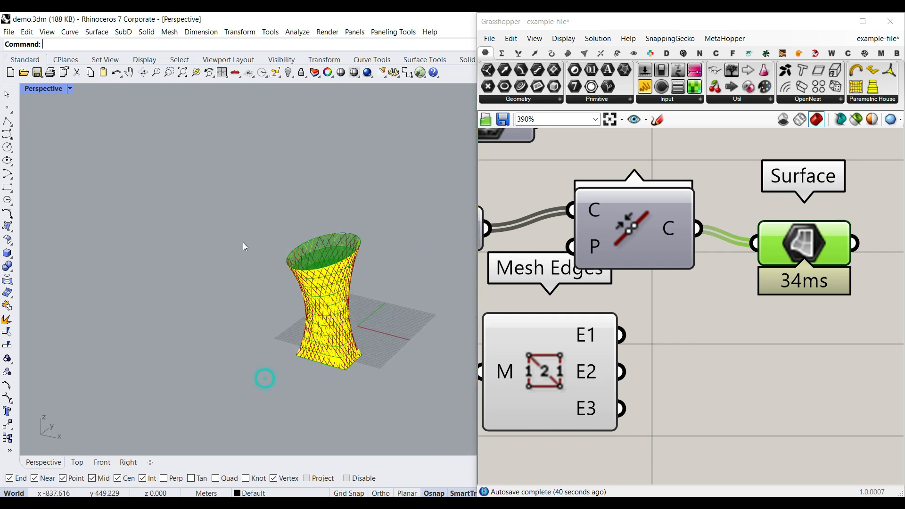
Review the definition from the Surface parameter back to the Curve and Loft inputs and inspect the finished table in Rhino
{"action": "scroll", "coordinate": [694, 299], "scroll_direction": "down", "scroll_amount": 10}
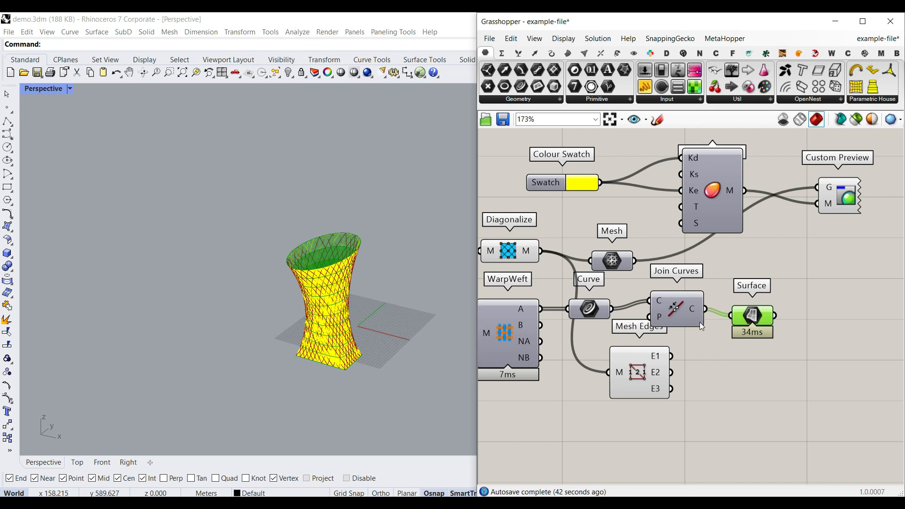
{"action": "scroll", "coordinate": [745, 332], "scroll_direction": "down", "scroll_amount": 8}
{"action": "scroll", "coordinate": [746, 329], "scroll_direction": "up", "scroll_amount": 10}
{"action": "right_click_drag", "start_coordinate": [689, 337], "coordinate": [806, 333]}
{"action": "scroll", "coordinate": [688, 293], "scroll_direction": "up", "scroll_amount": 5}
{"action": "right_click_drag", "start_coordinate": [609, 315], "coordinate": [758, 316]}
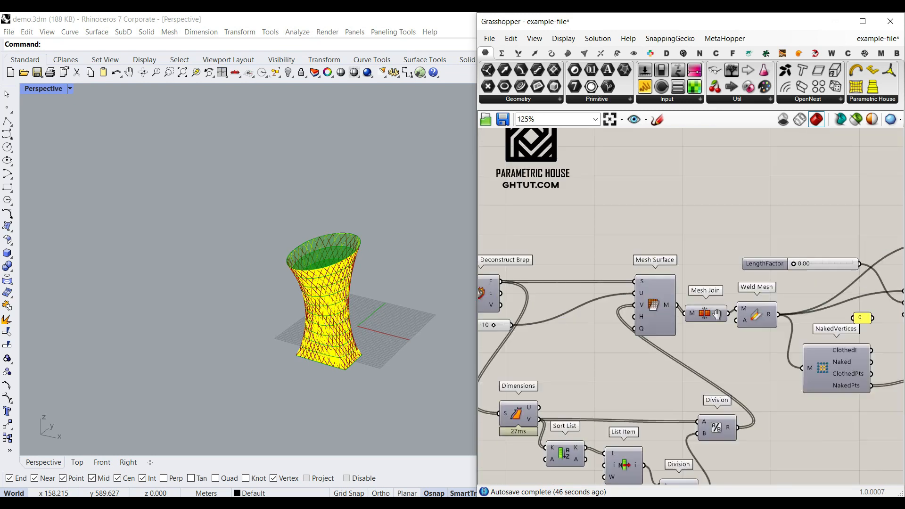
{"action": "right_click_drag", "start_coordinate": [483, 305], "coordinate": [748, 308]}
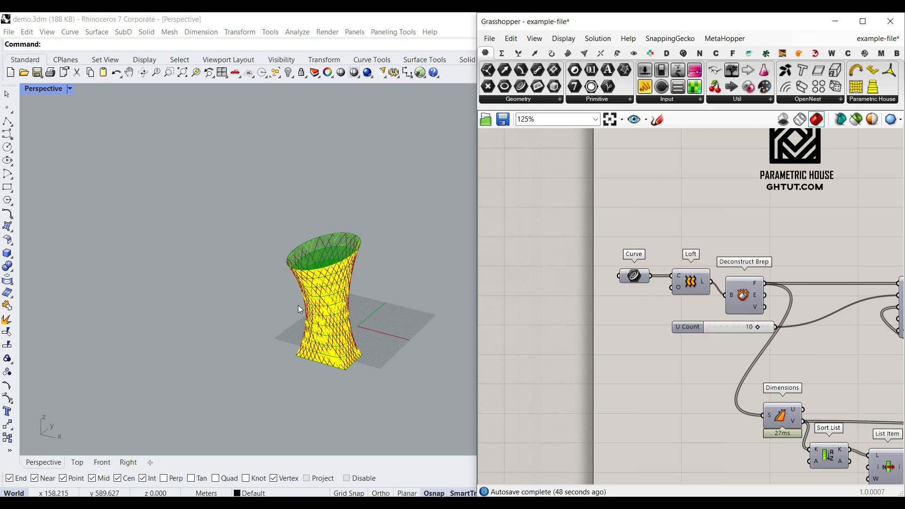
{"action": "scroll", "coordinate": [333, 348], "scroll_direction": "up", "scroll_amount": 2}
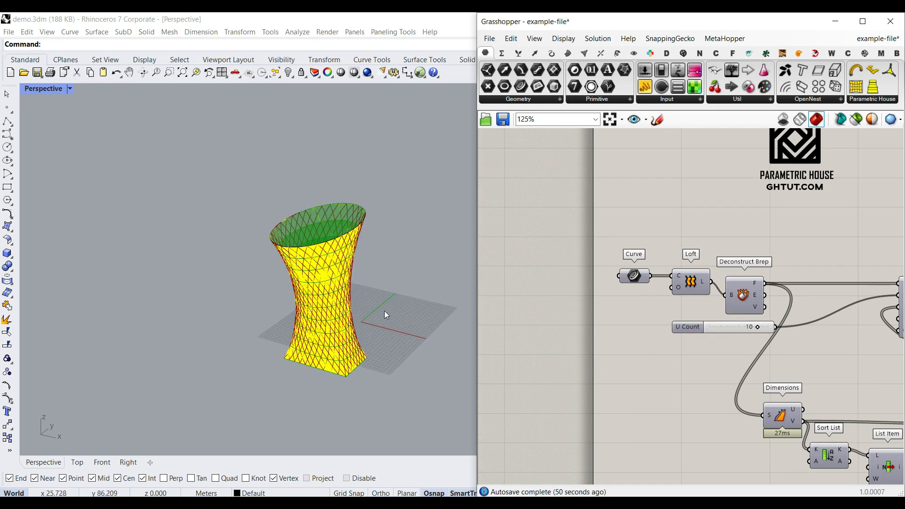
{"action": "right_click_drag", "start_coordinate": [372, 284], "coordinate": [329, 311]}
{"action": "scroll", "coordinate": [632, 307], "scroll_direction": "down", "scroll_amount": 2}
{"action": "scroll", "coordinate": [566, 338], "scroll_direction": "up", "scroll_amount": 3}
{"action": "right_click_drag", "start_coordinate": [578, 278], "coordinate": [579, 278]}
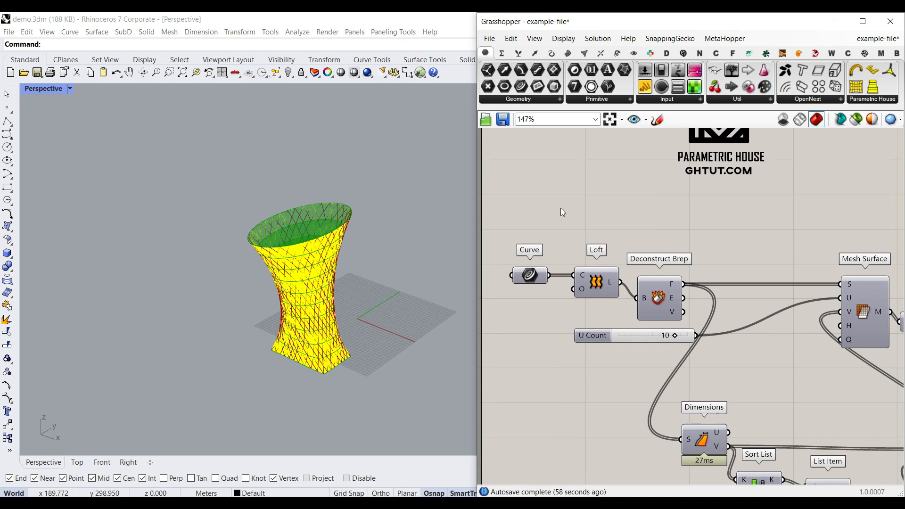